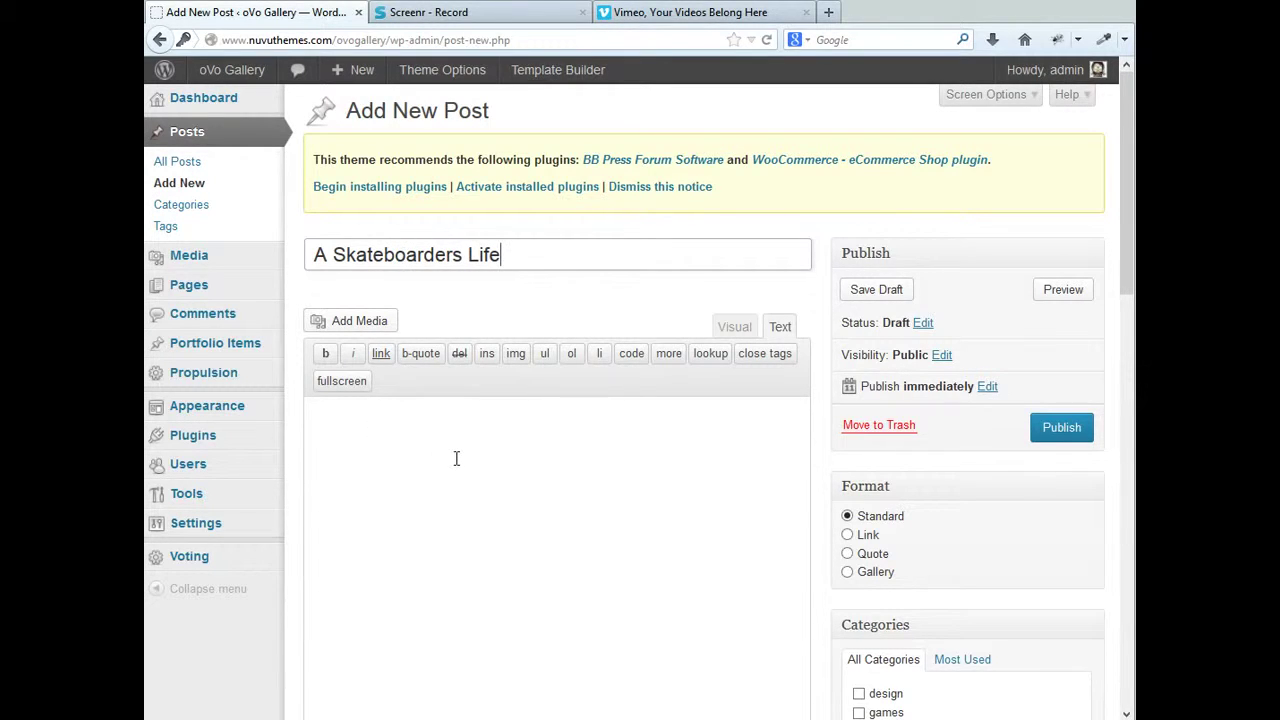
# Assign the new post "A Skateboarders Life" to the videos category.
pyautogui.scroll(-2, 700, 488)
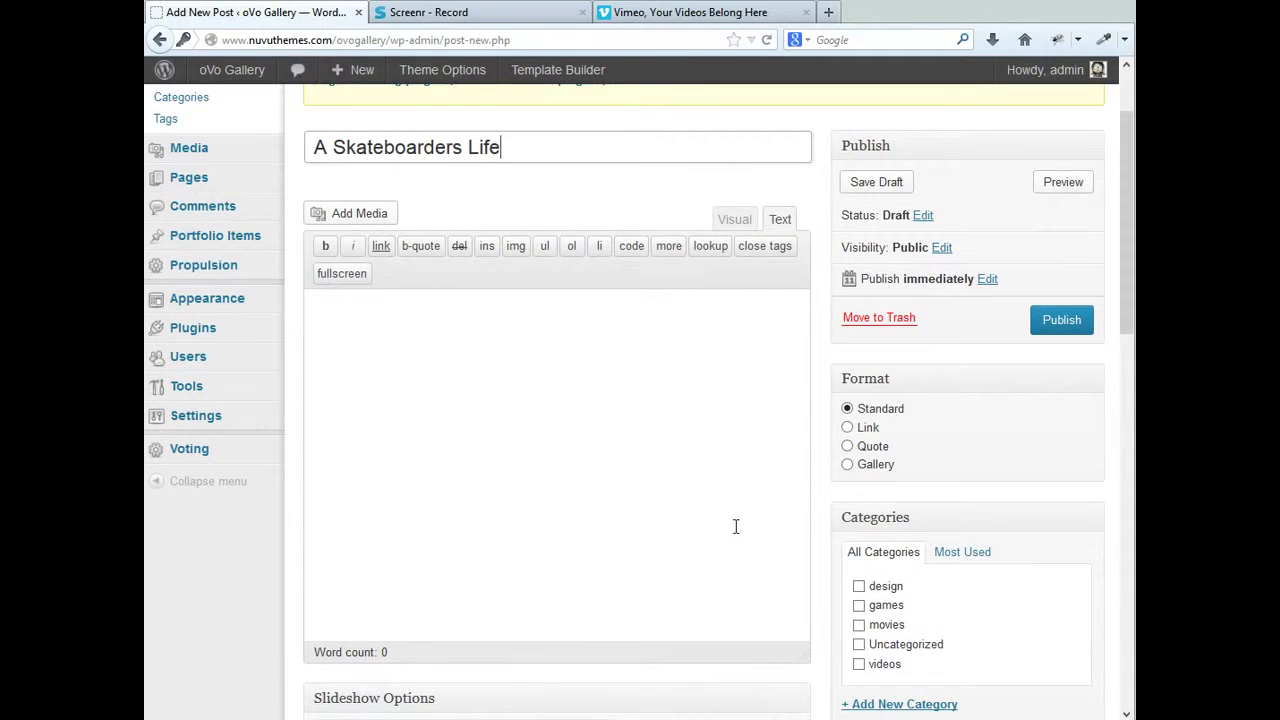
pyautogui.click(858, 664)
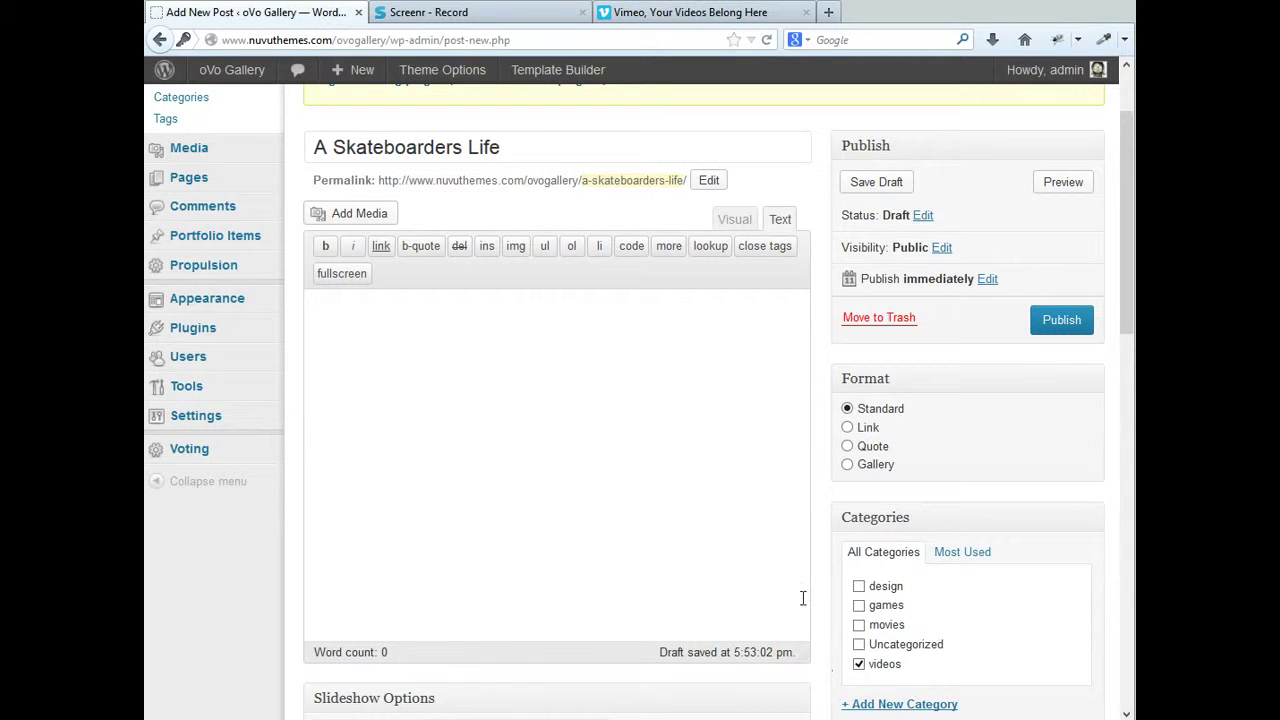
# Switch to Vimeo, show the embed options for the skateboarder staff-pick video and copy its full embed code.
pyautogui.click(690, 14)
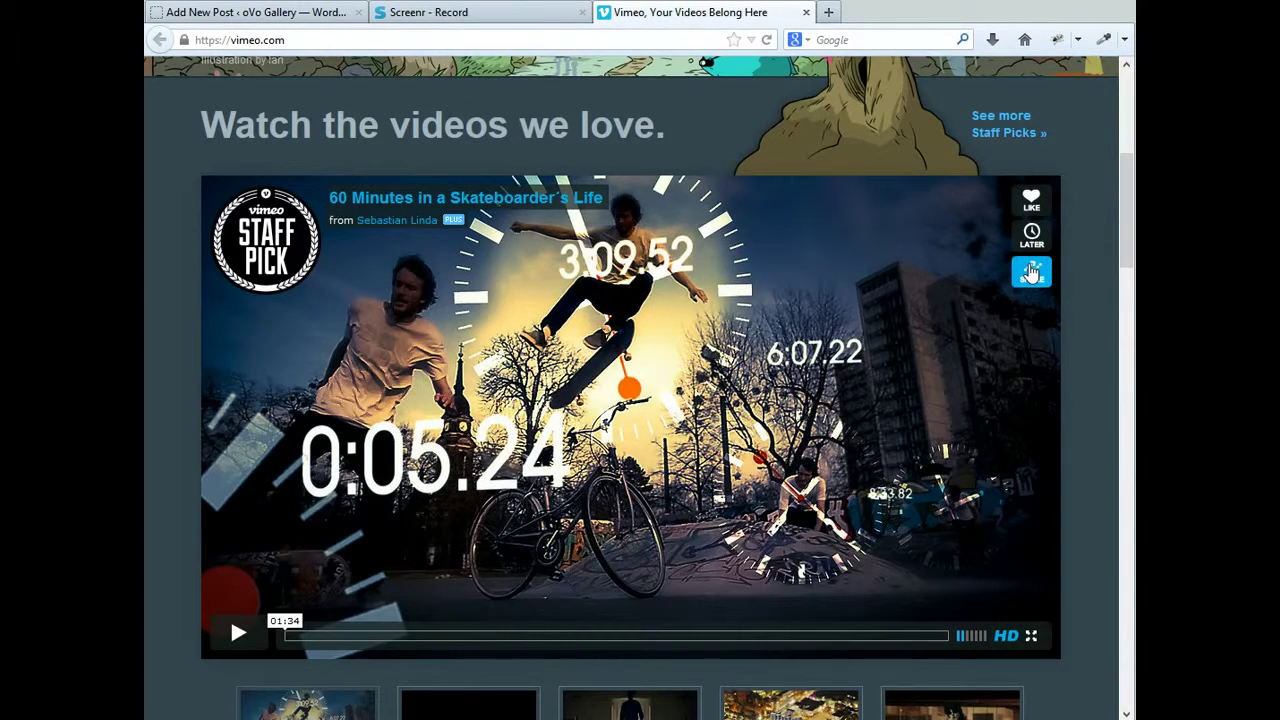
pyautogui.click(1031, 272)
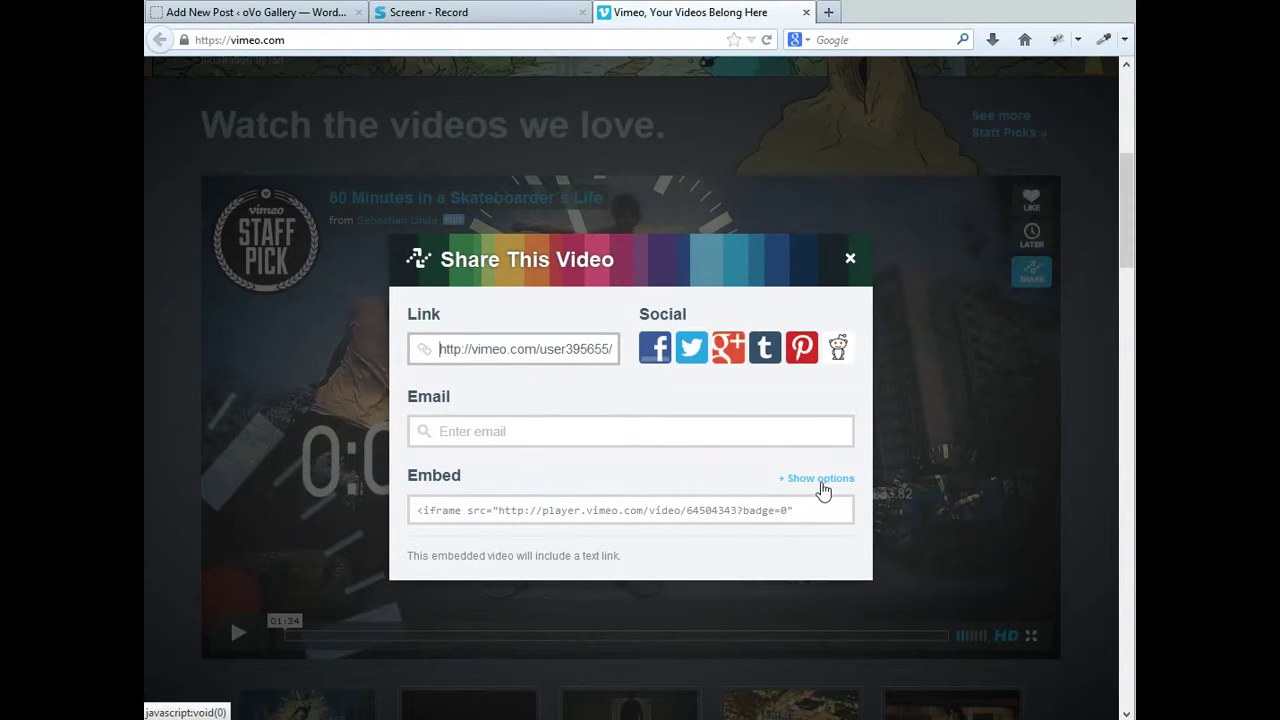
pyautogui.click(820, 482)
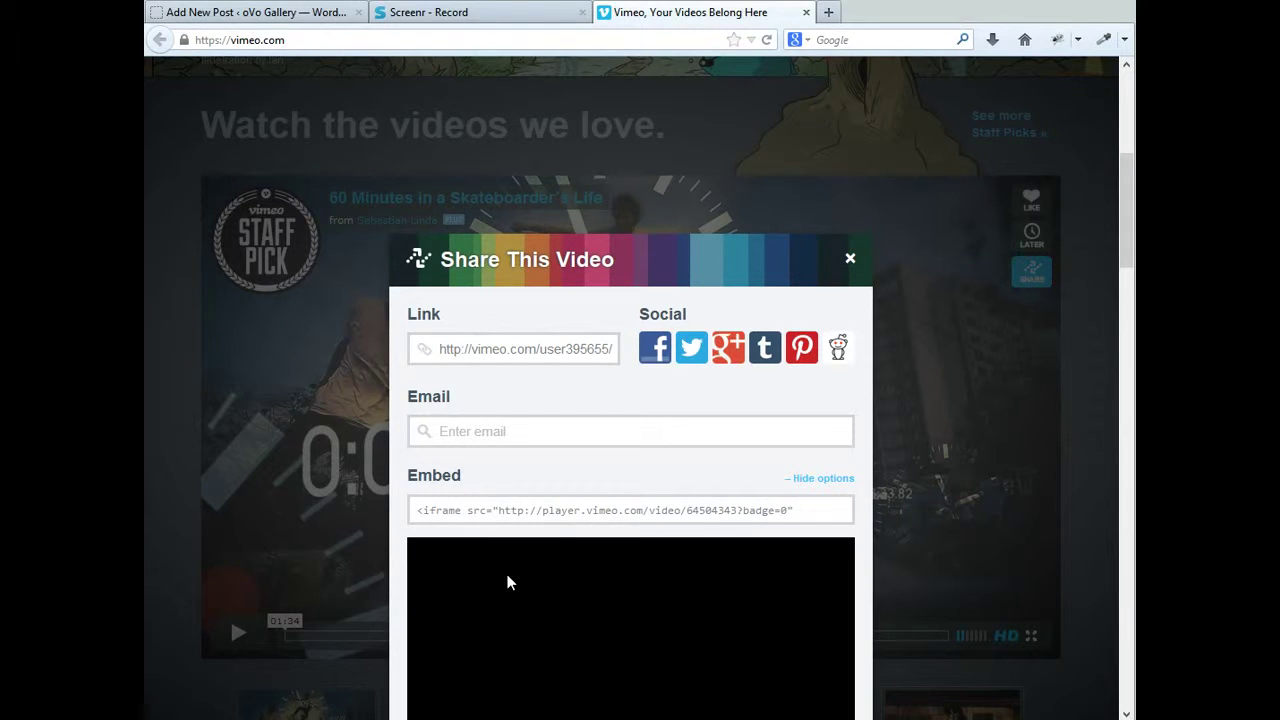
pyautogui.scroll(-2, 410, 562)
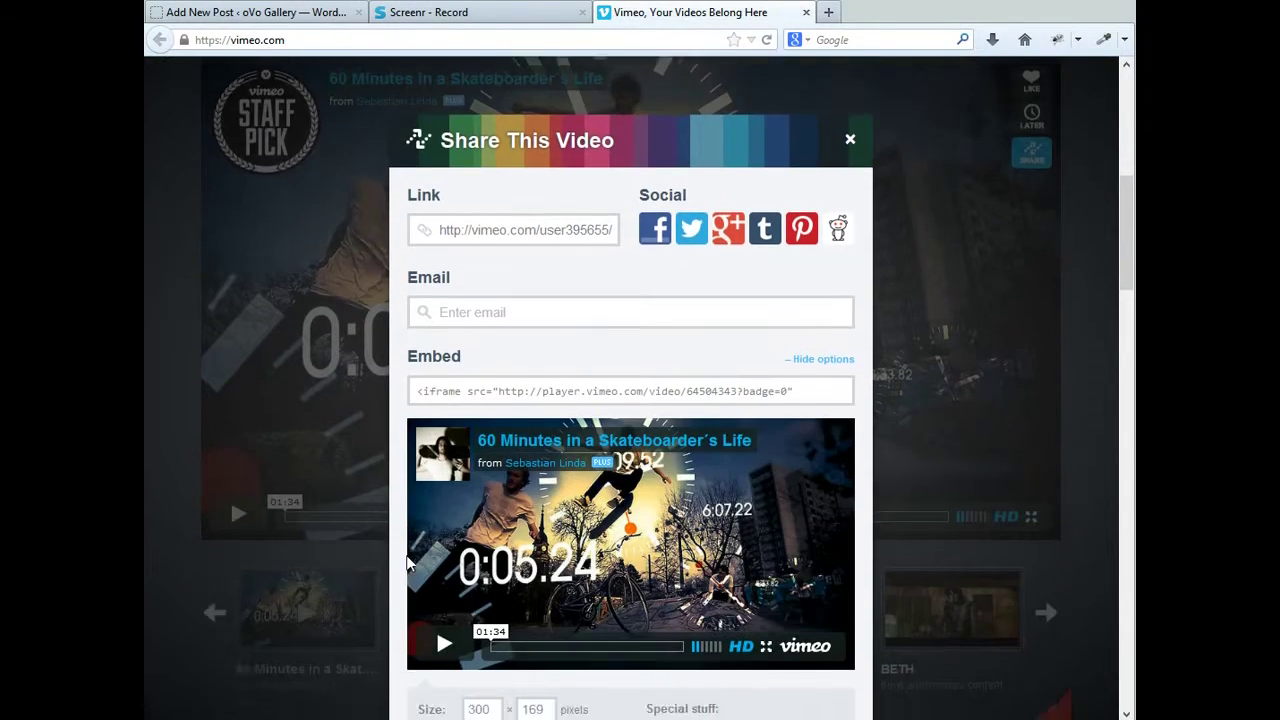
pyautogui.scroll(-3, 410, 562)
pyautogui.scroll(2, 410, 562)
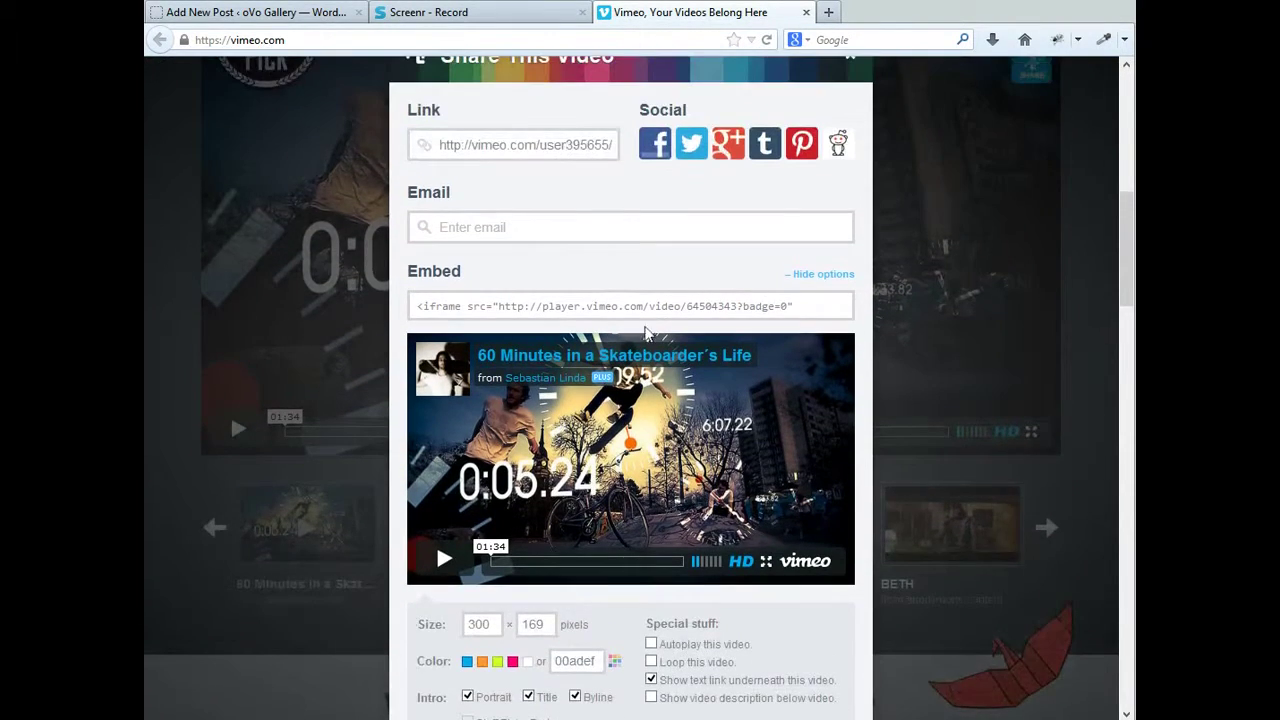
pyautogui.click(655, 306)
pyautogui.hotkey('ctrl', 'c')
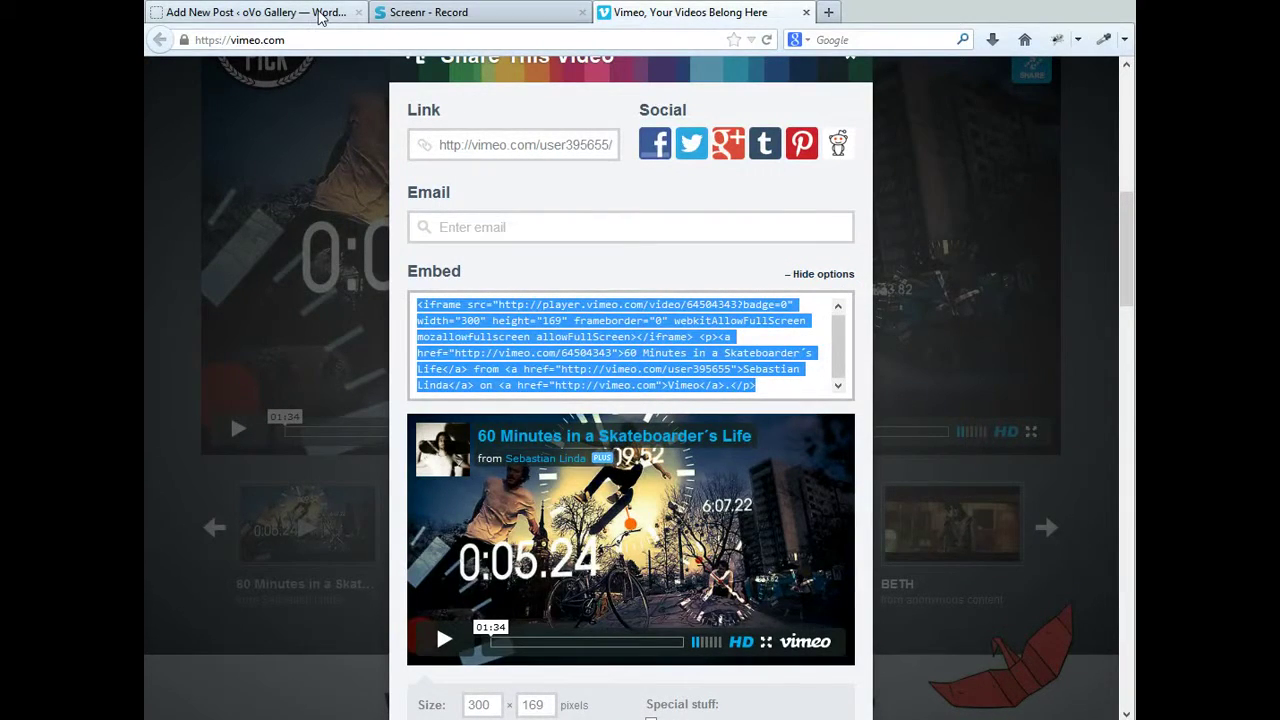
# Return to the WordPress post and add a div with class "featuredvideo" to the body, enclosing the copied embed code.
pyautogui.click(320, 14)
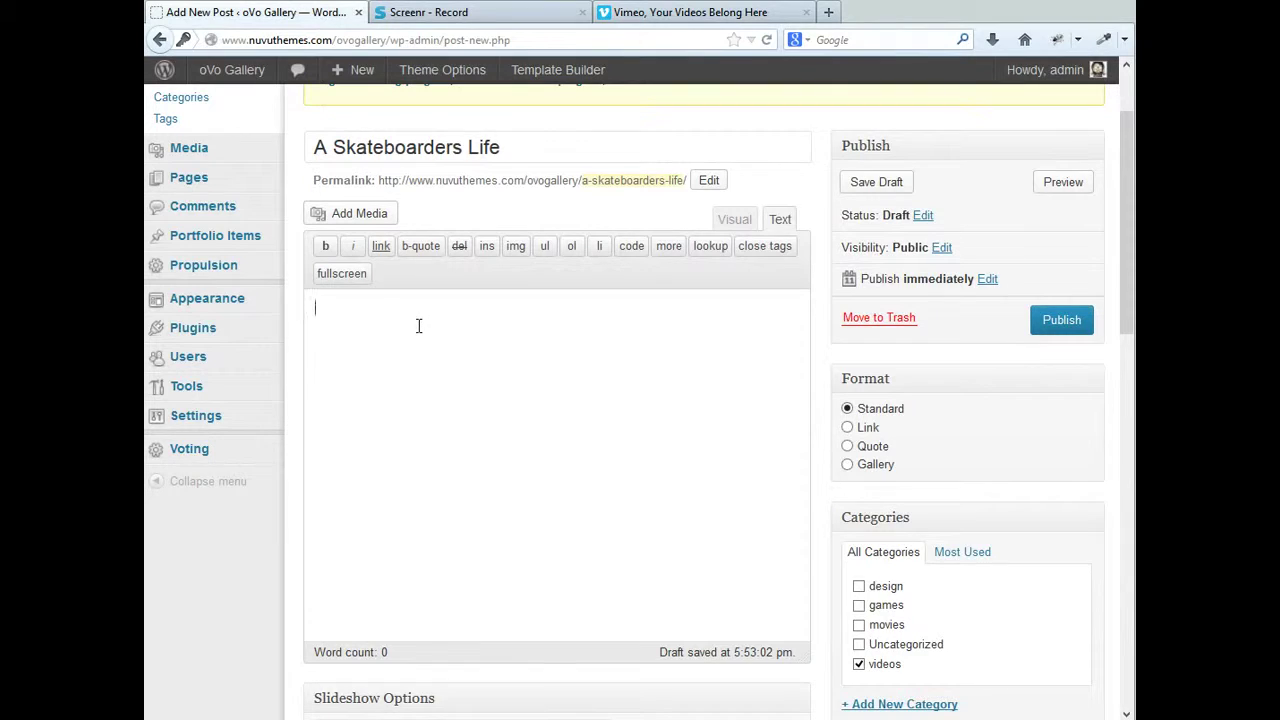
pyautogui.write('<div class="featuredvideo"></div>')
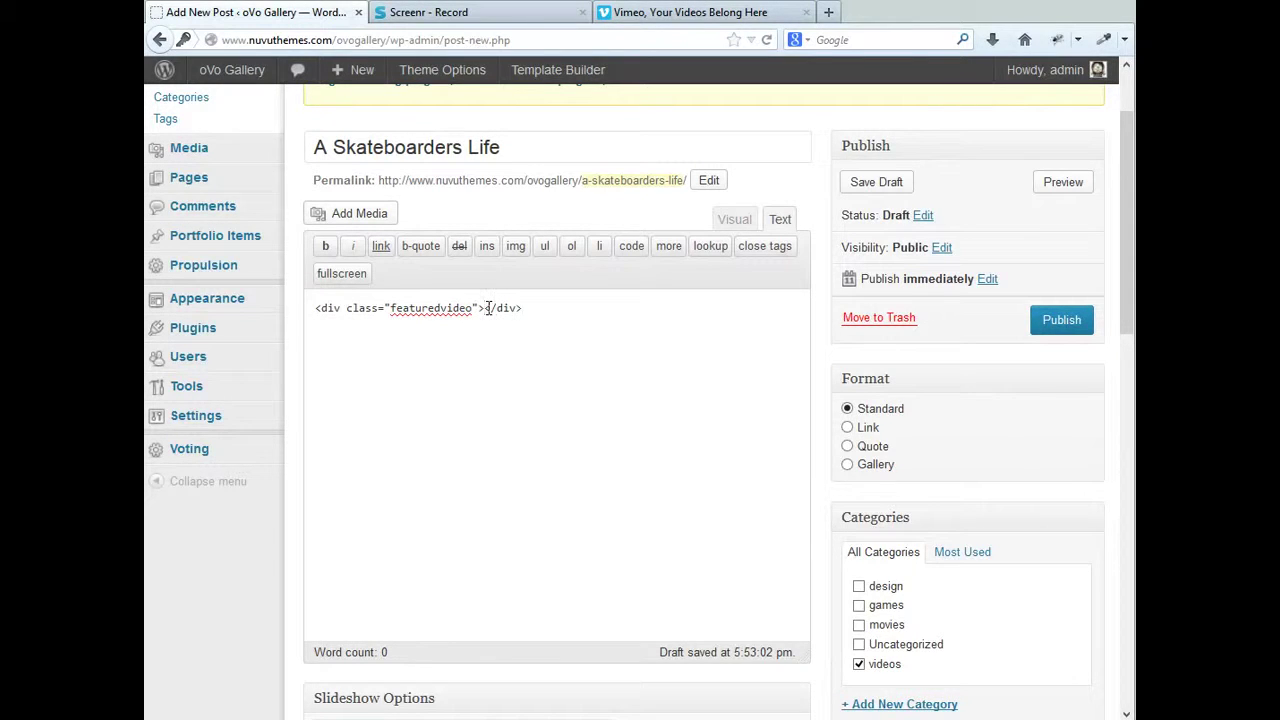
pyautogui.hotkey('ctrl', 'v')
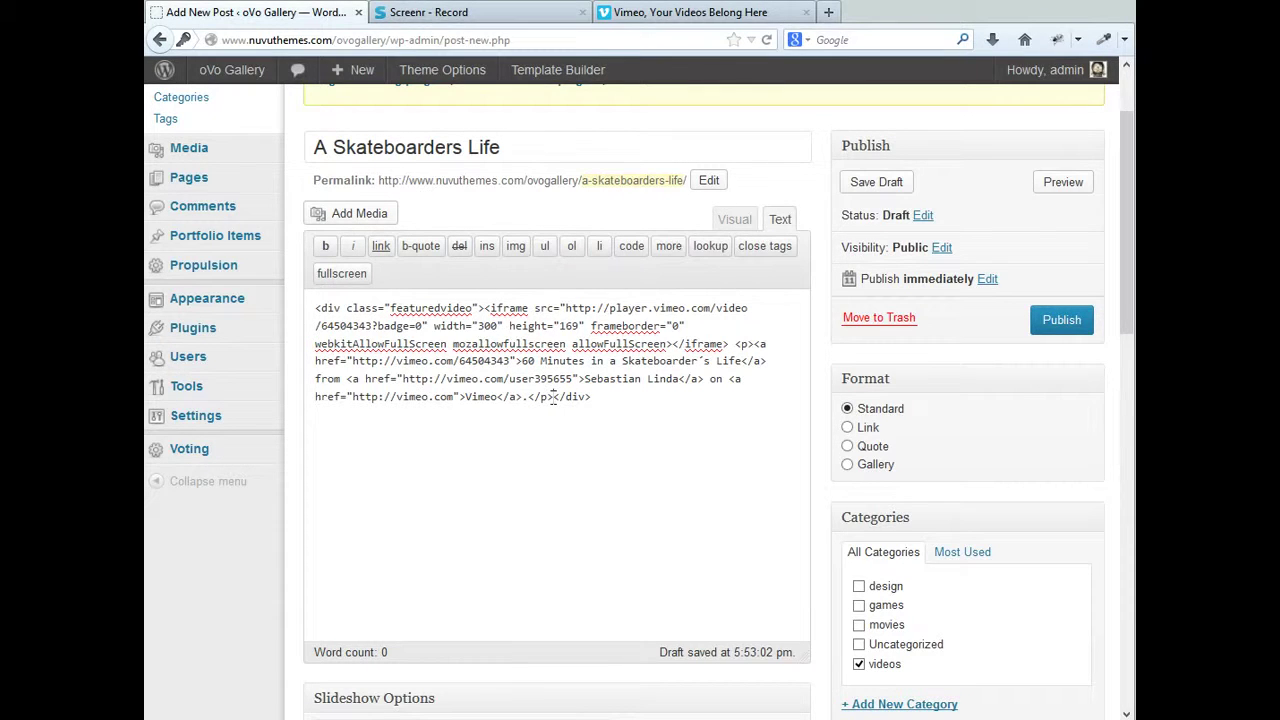
# Delete the credit paragraph after the iframe and add "Here is some text that will go into the excerpt area." below the div.
pyautogui.moveTo(553, 397); pyautogui.dragTo(737, 346)
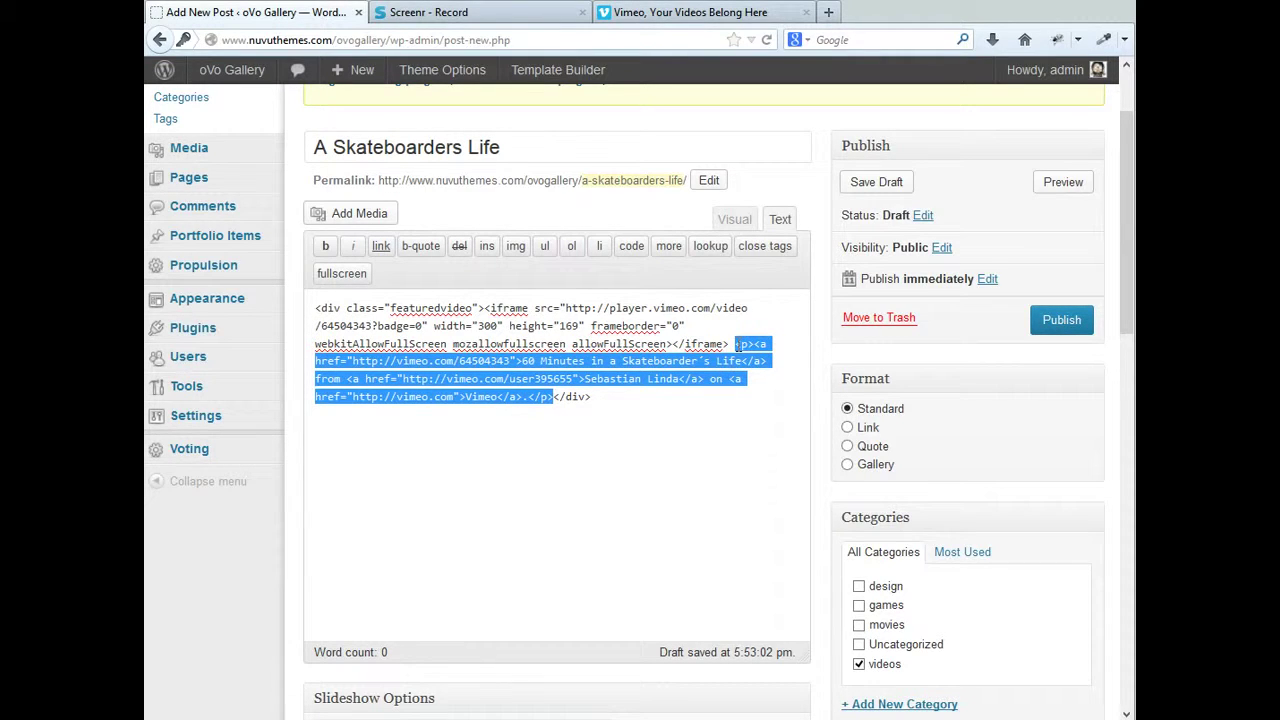
pyautogui.press('Delete')
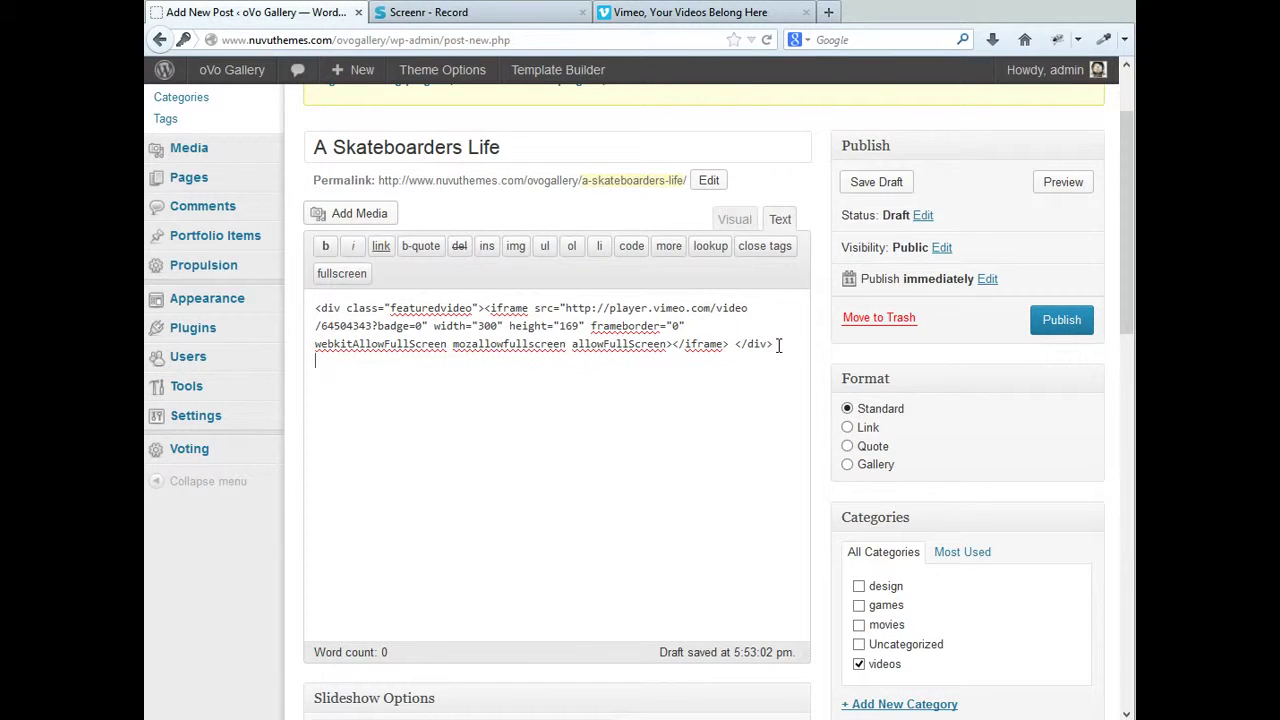
pyautogui.write('Here is some text that wi')
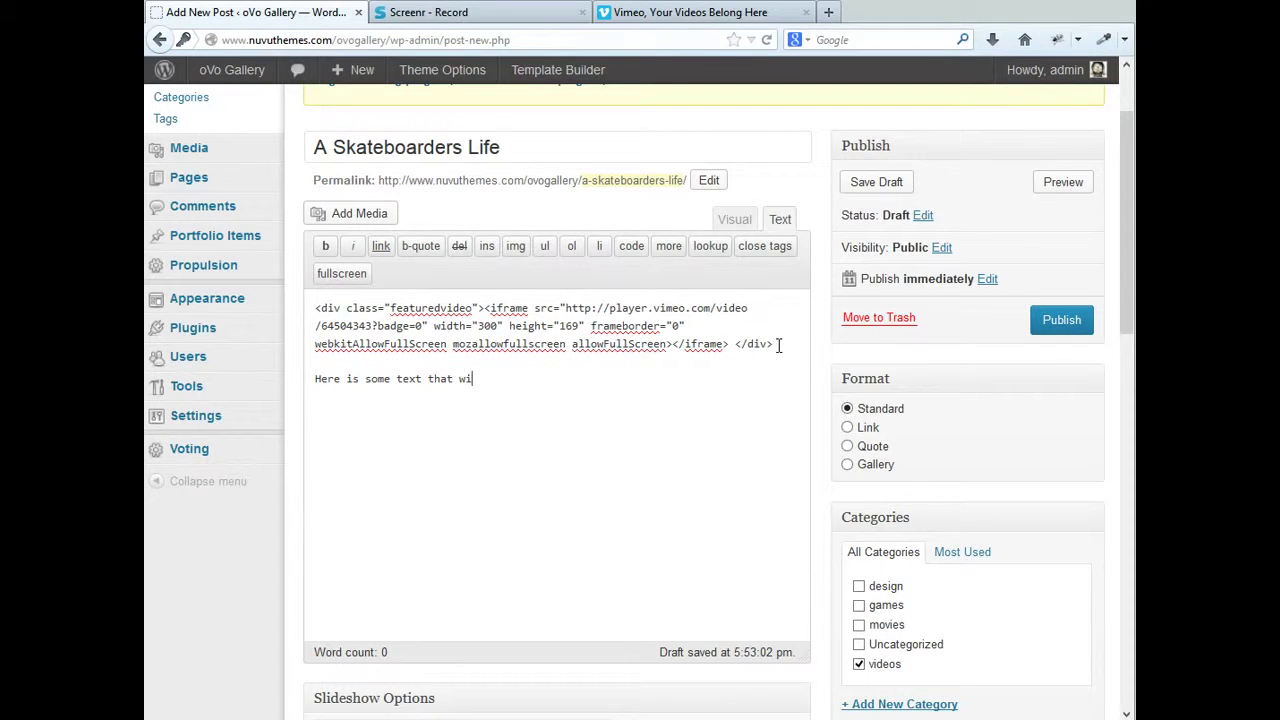
pyautogui.write('ll go into the excerpt area.')
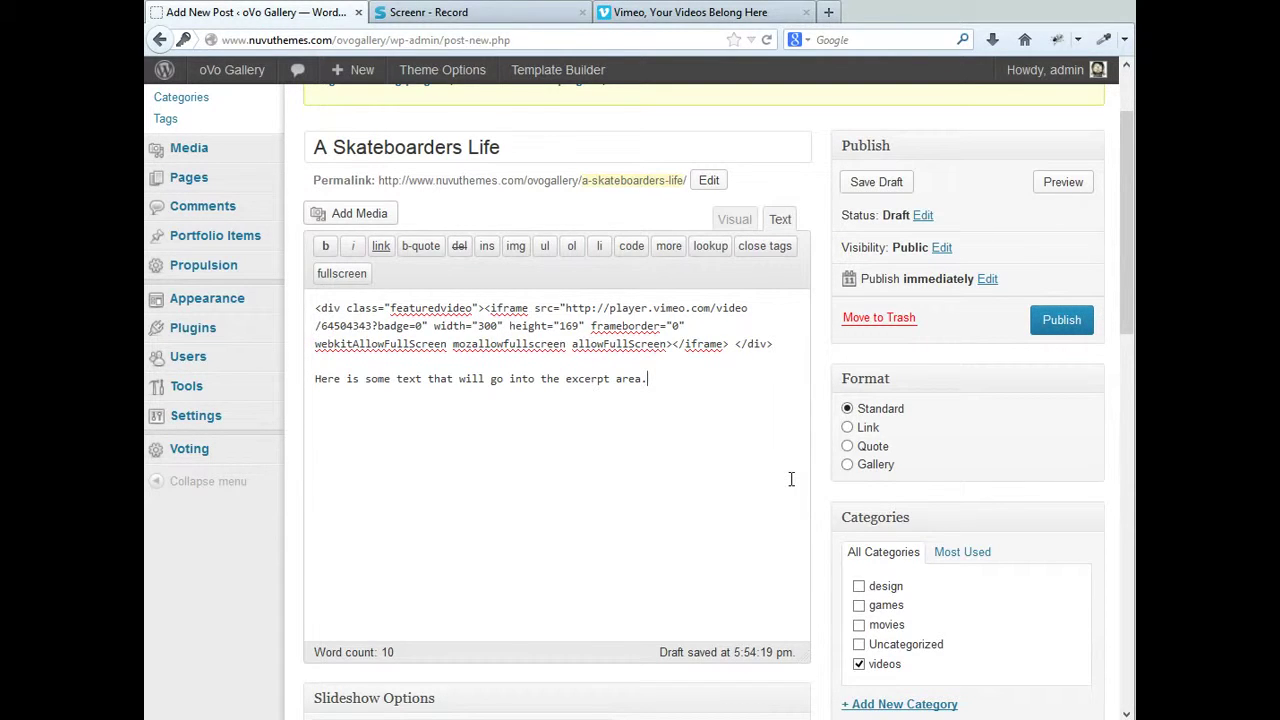
# Upload the a-skateboarders-life picture from the cats folder and set it as the post's featured image.
pyautogui.scroll(-10, 790, 479)
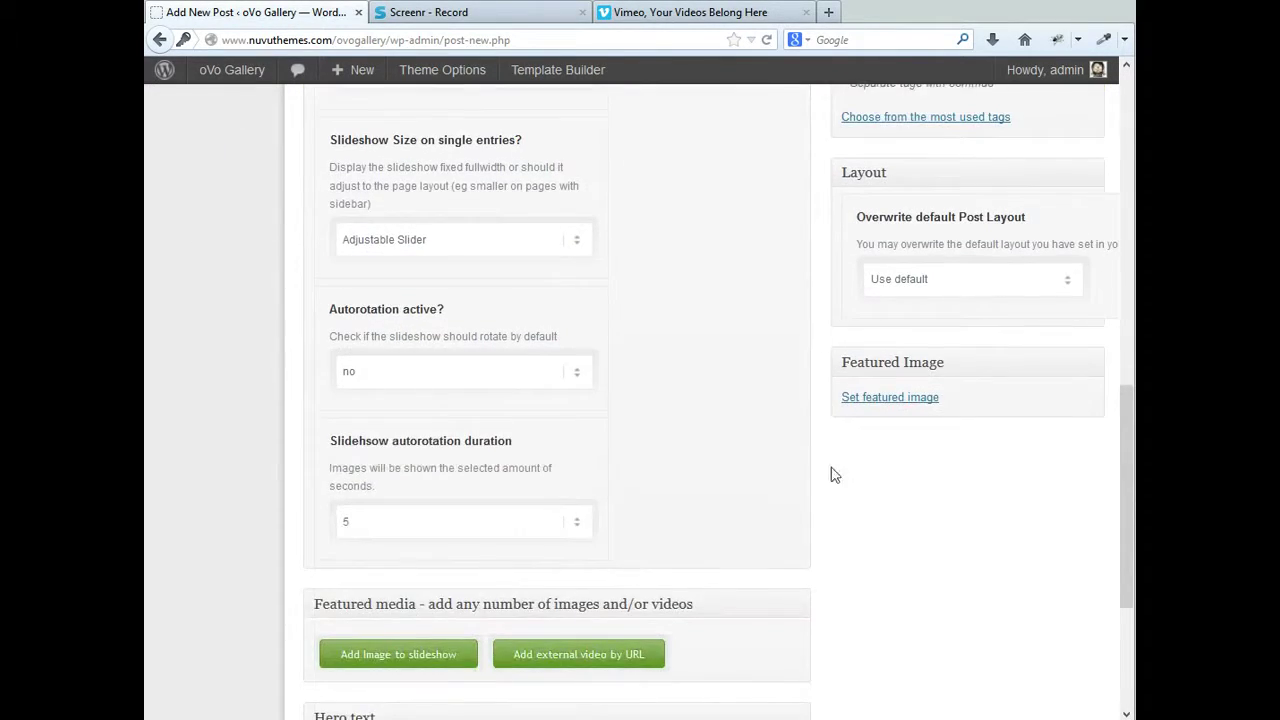
pyautogui.click(892, 401)
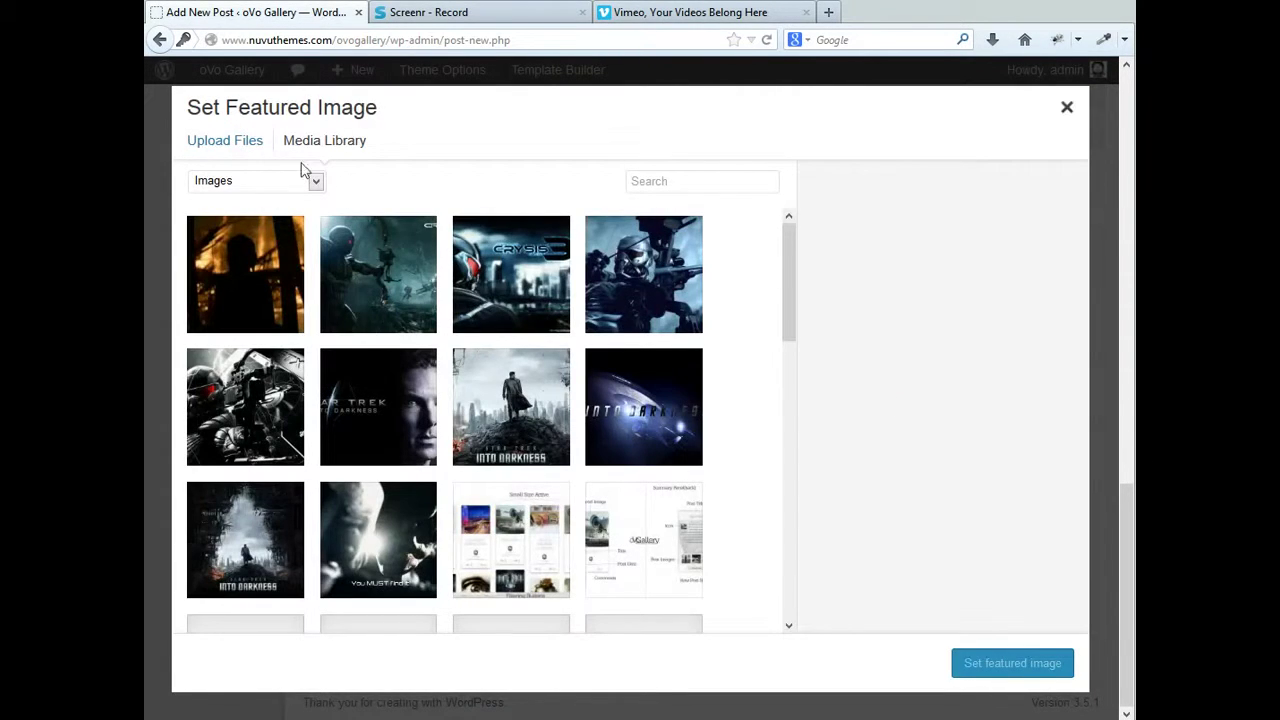
pyautogui.click(236, 146)
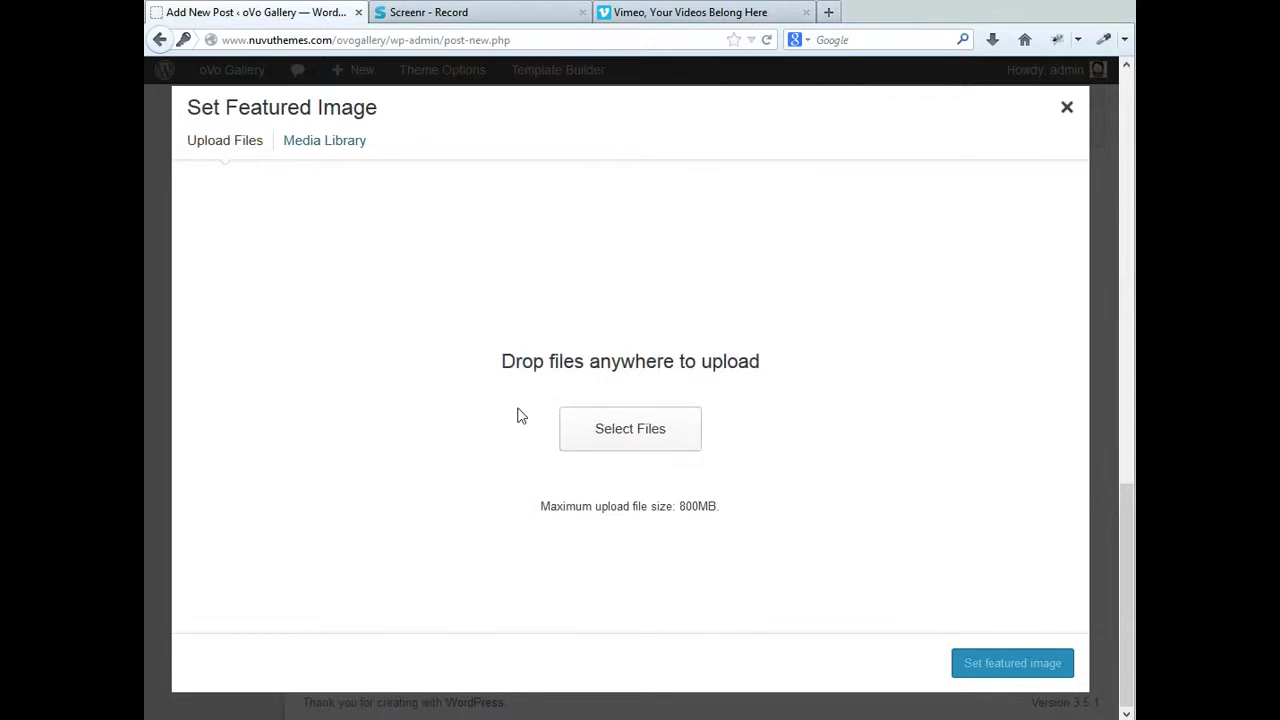
pyautogui.click(622, 425)
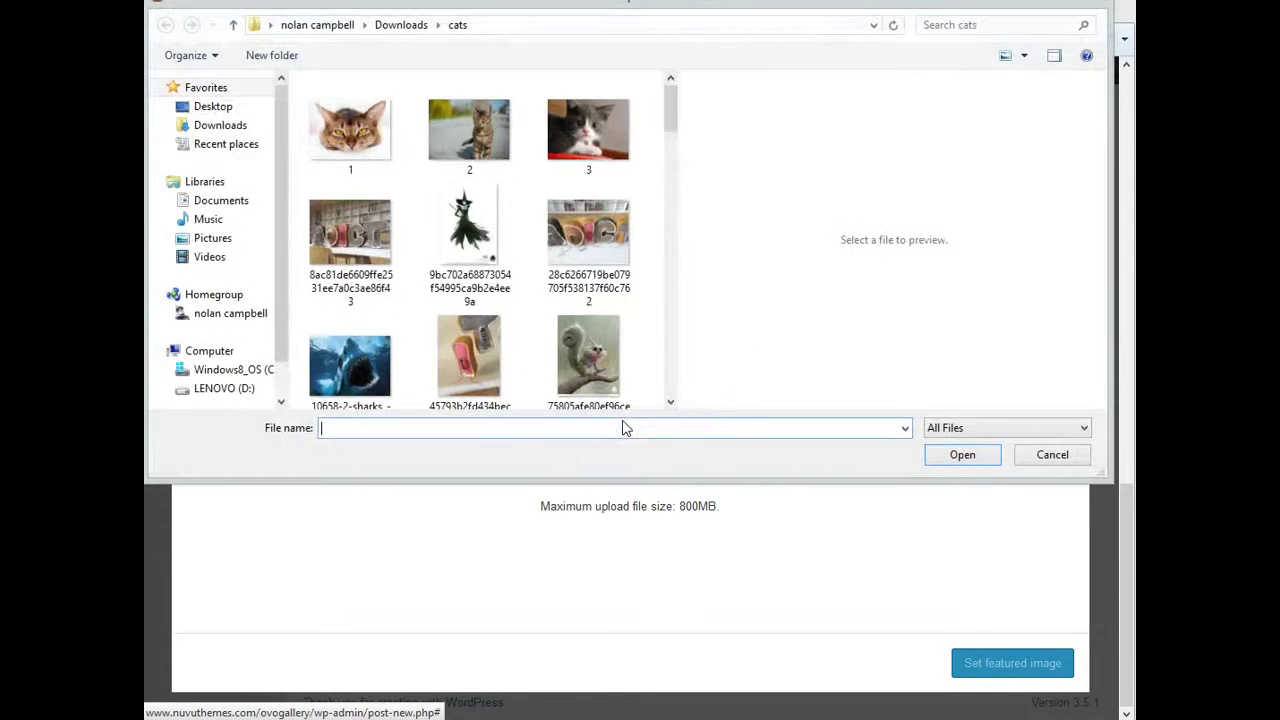
pyautogui.moveTo(671, 118); pyautogui.dragTo(671, 176)
pyautogui.click(480, 215)
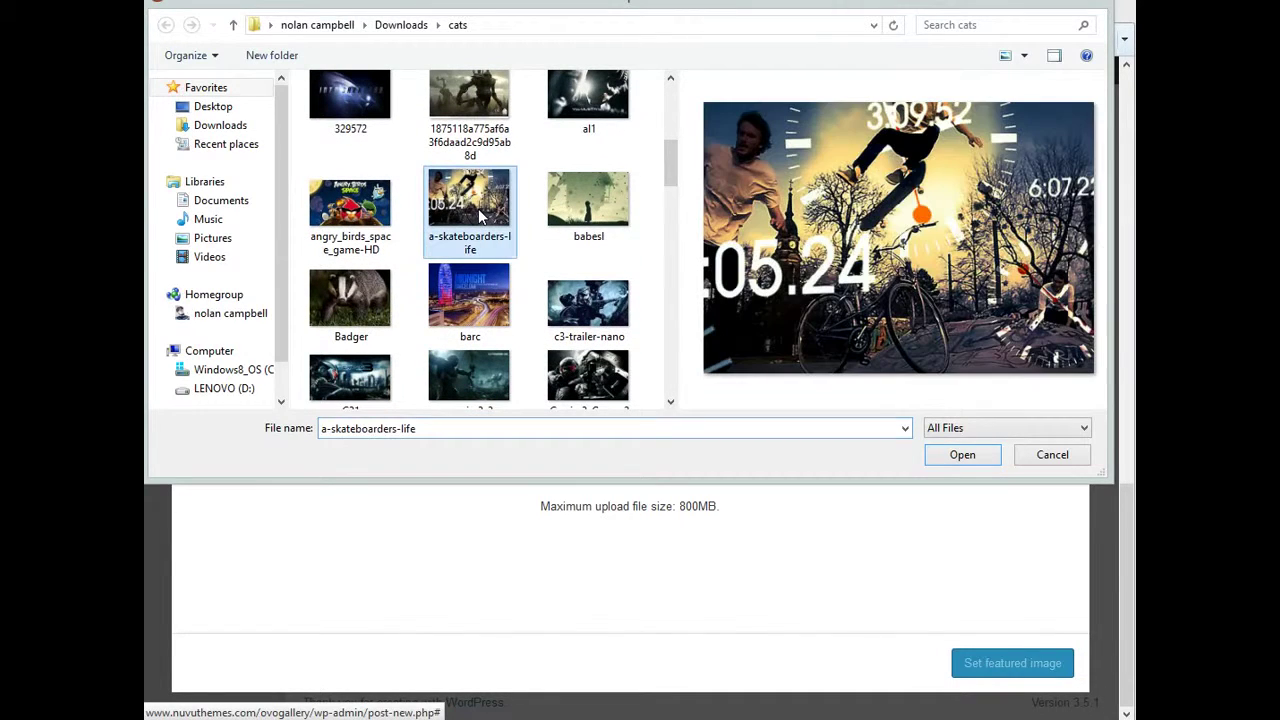
pyautogui.click(945, 456)
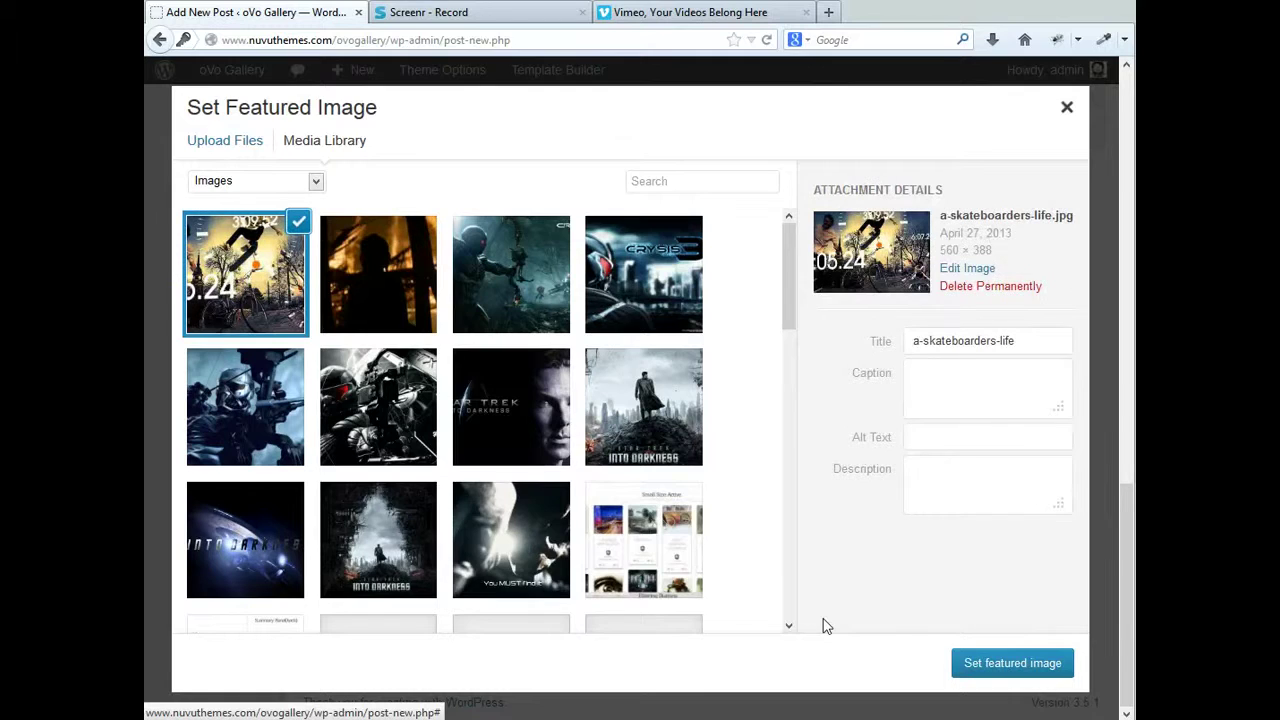
pyautogui.click(1040, 665)
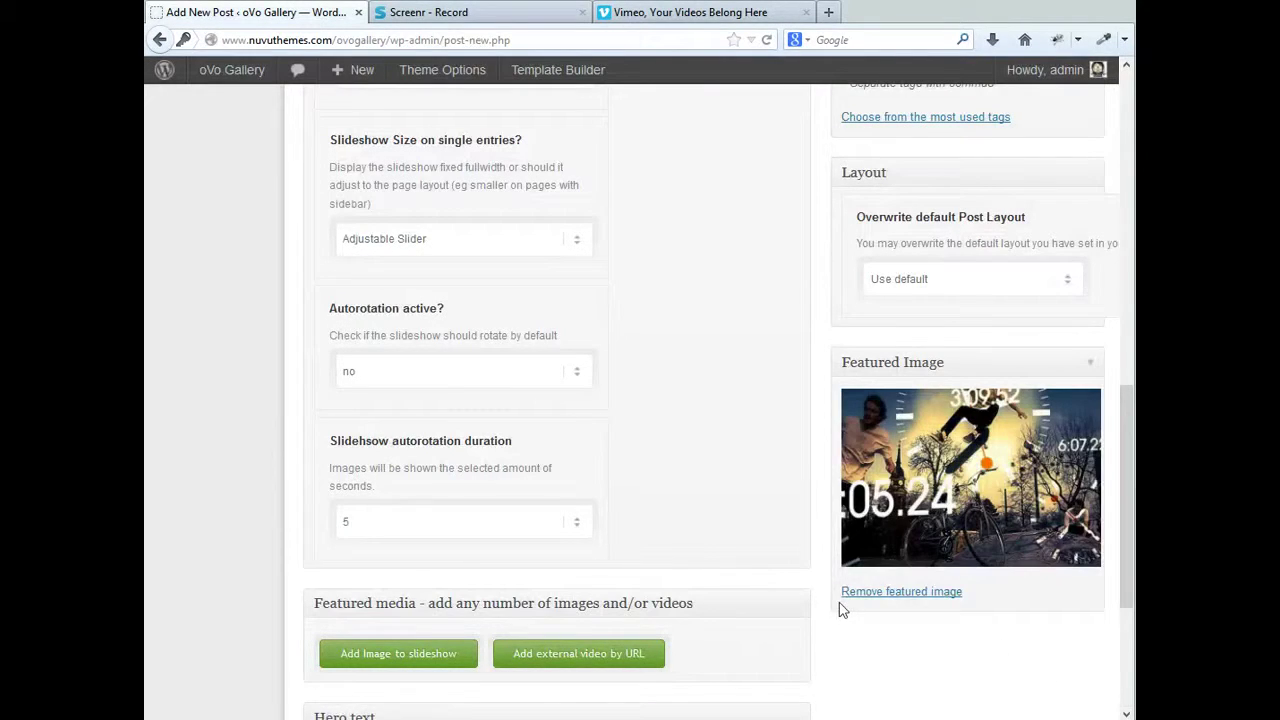
# Open the post's media library and filter it to items uploaded to this post.
pyautogui.scroll(10, 820, 614)
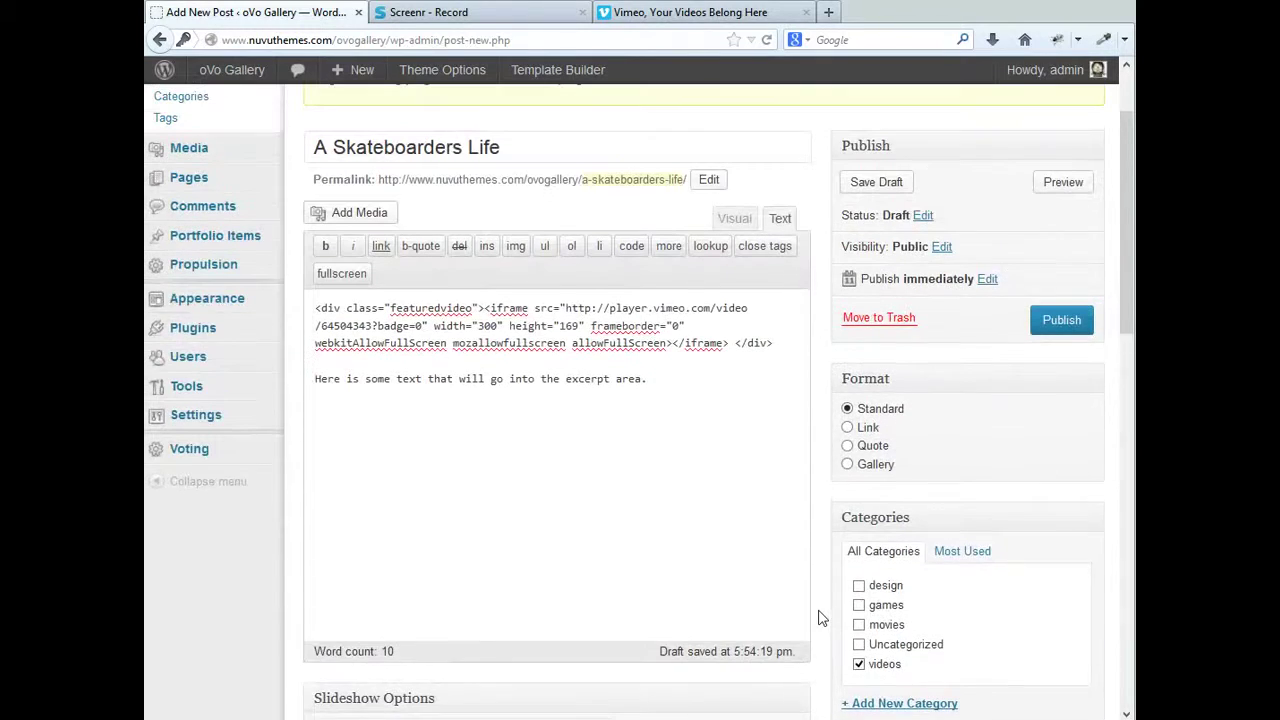
pyautogui.scroll(2, 820, 617)
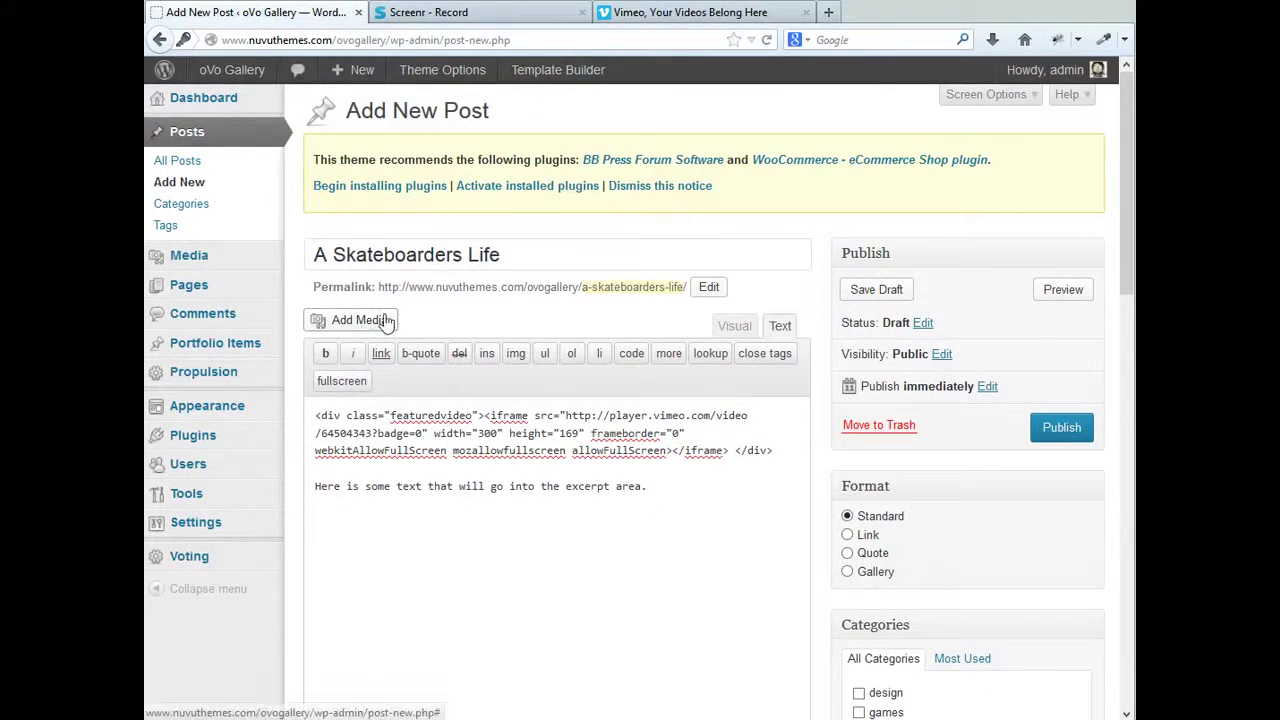
pyautogui.click(368, 321)
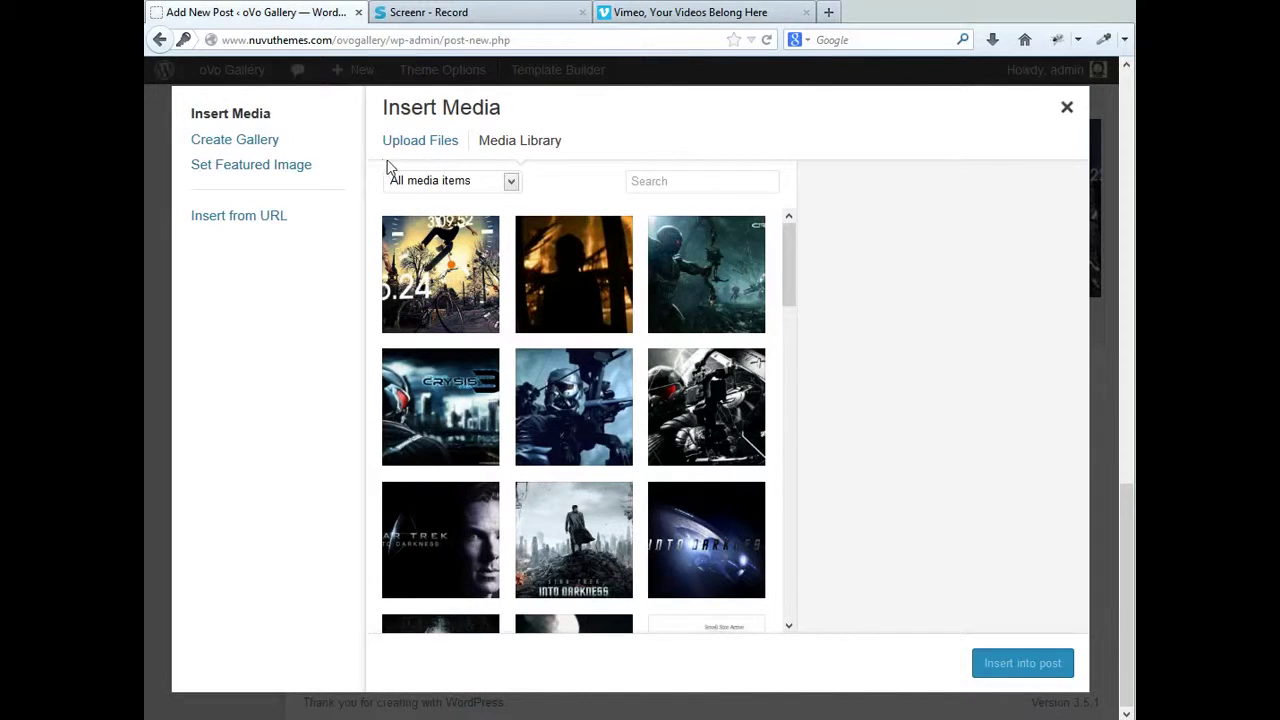
pyautogui.click(470, 181)
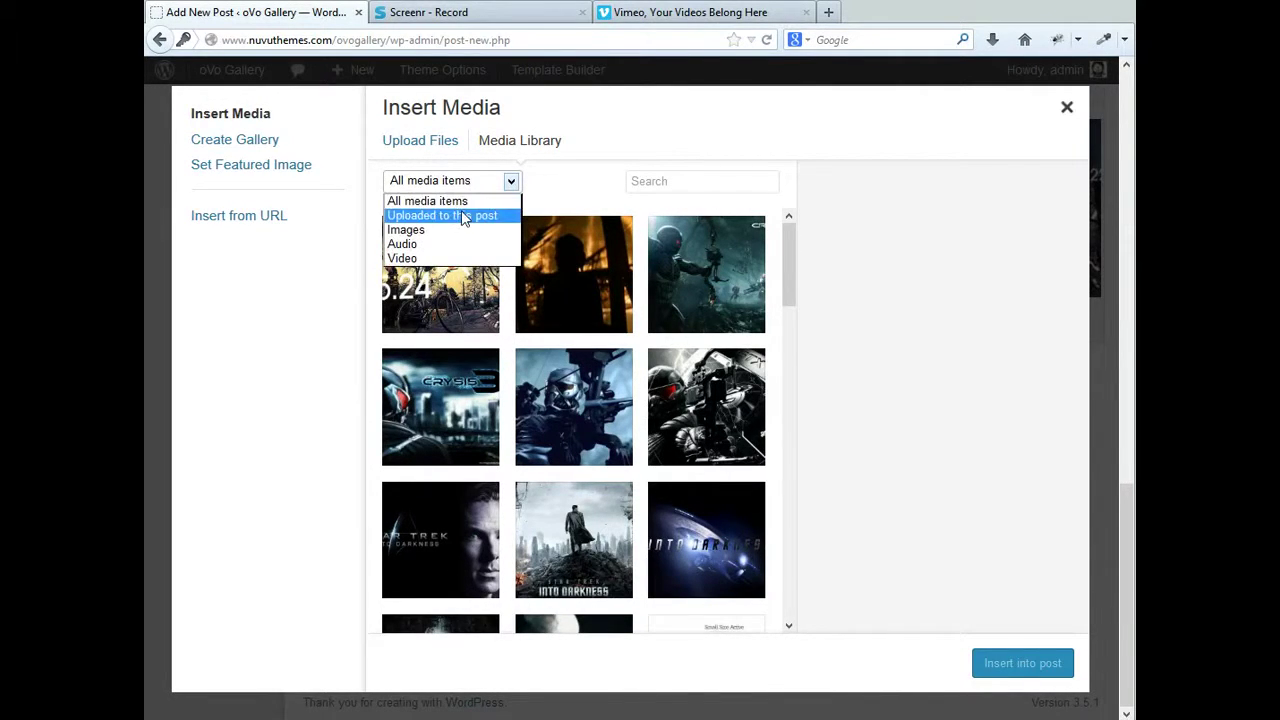
pyautogui.click(460, 215)
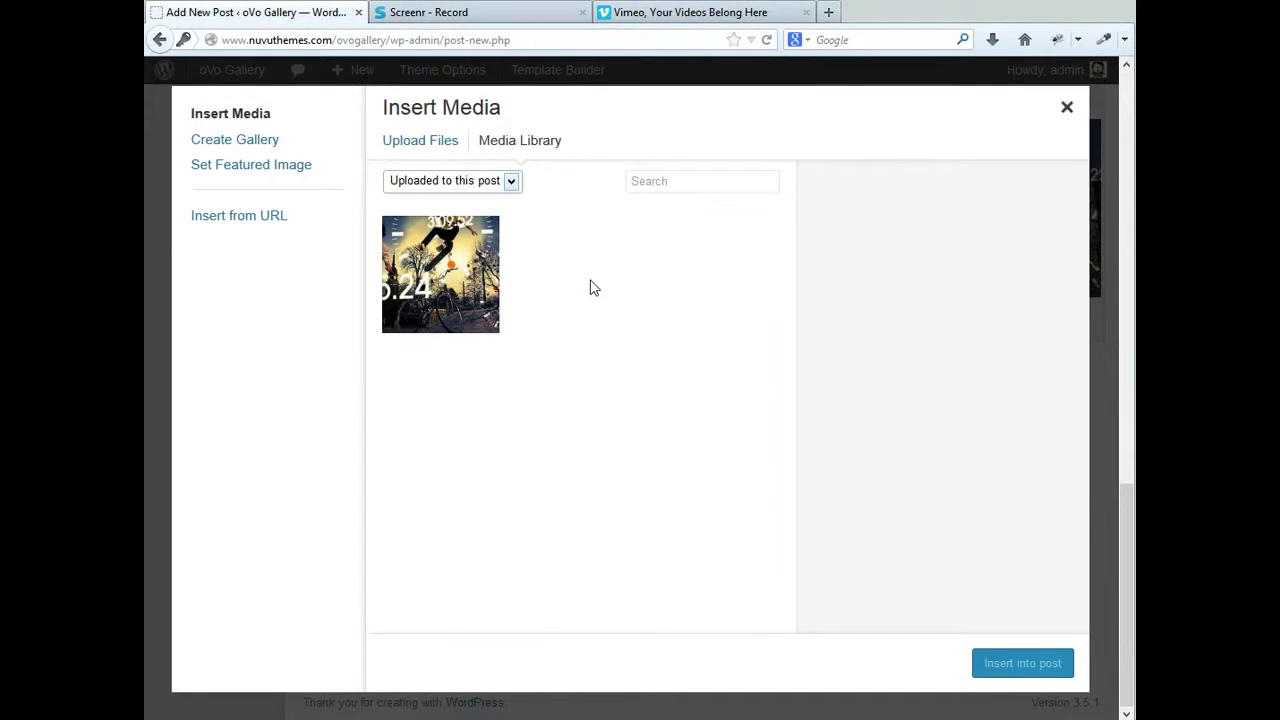
# Upload the witch, squirrel and two adjacent lettering pictures to the post's media, then close the media window without inserting them.
pyautogui.click(444, 146)
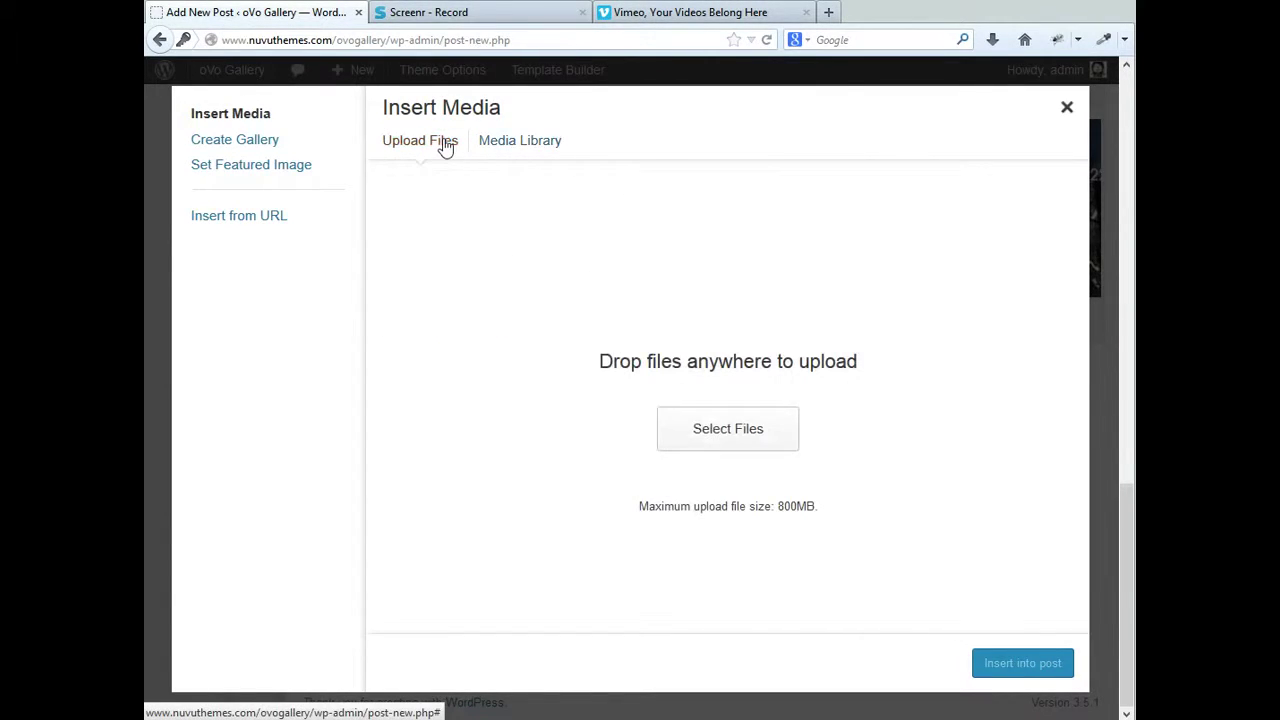
pyautogui.click(720, 427)
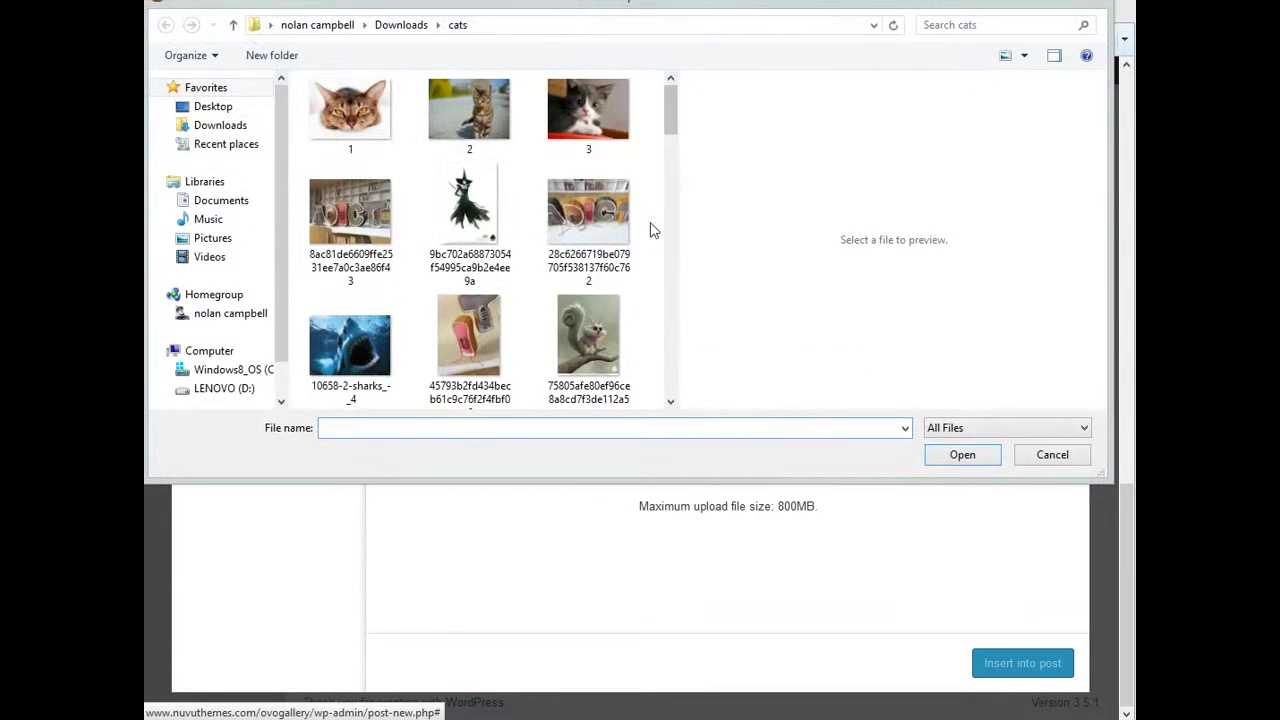
pyautogui.moveTo(655, 215); pyautogui.dragTo(500, 372)
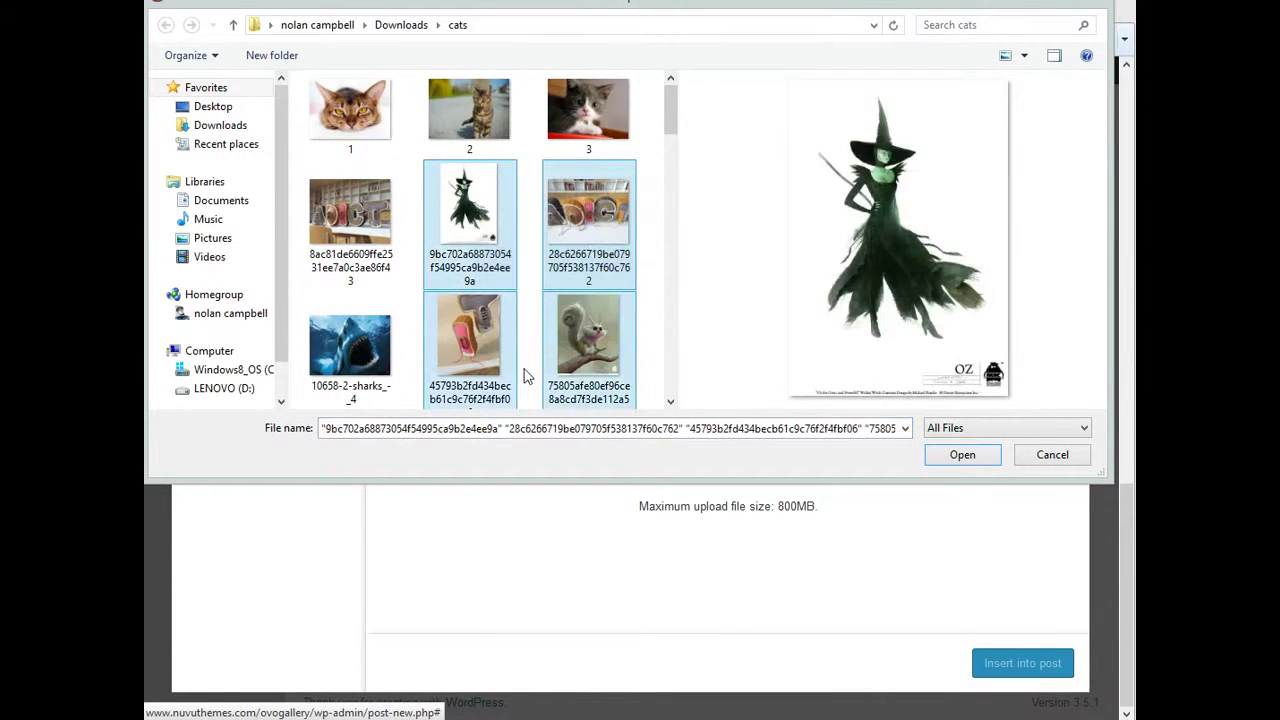
pyautogui.click(962, 456)
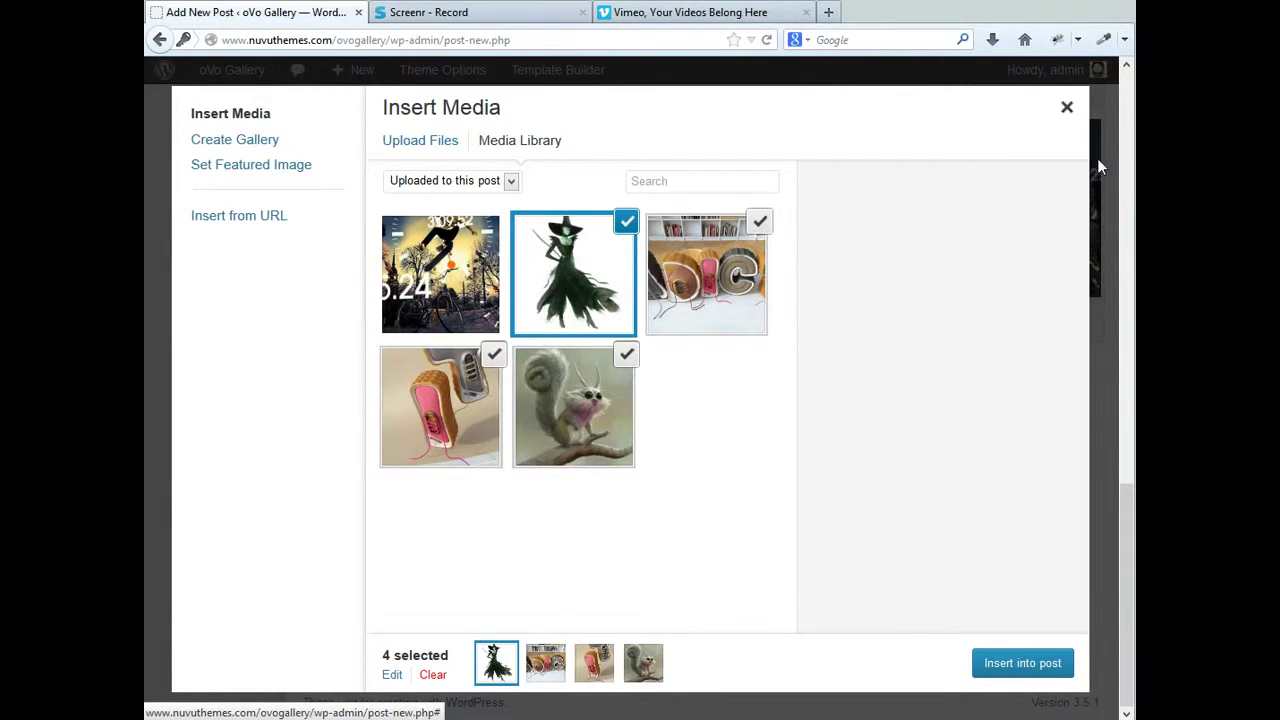
pyautogui.click(1067, 108)
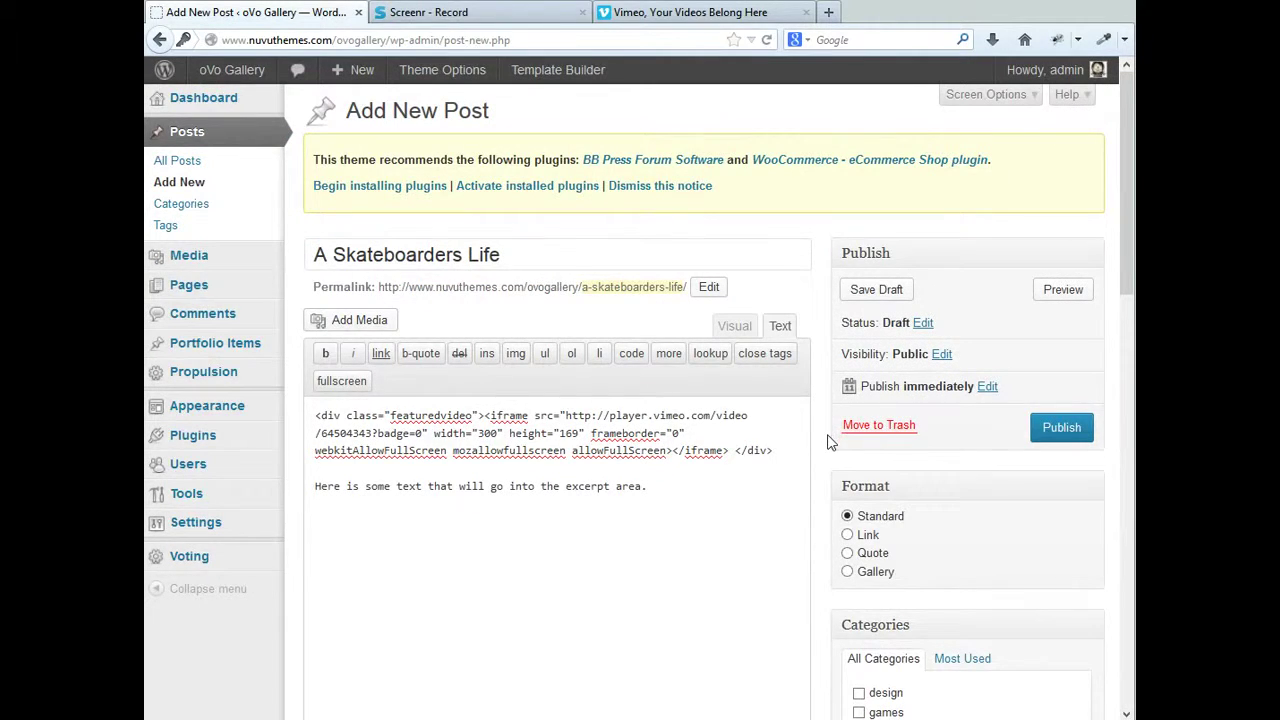
# Publish the post "A Skateboarders Life".
pyautogui.scroll(-2, 827, 440)
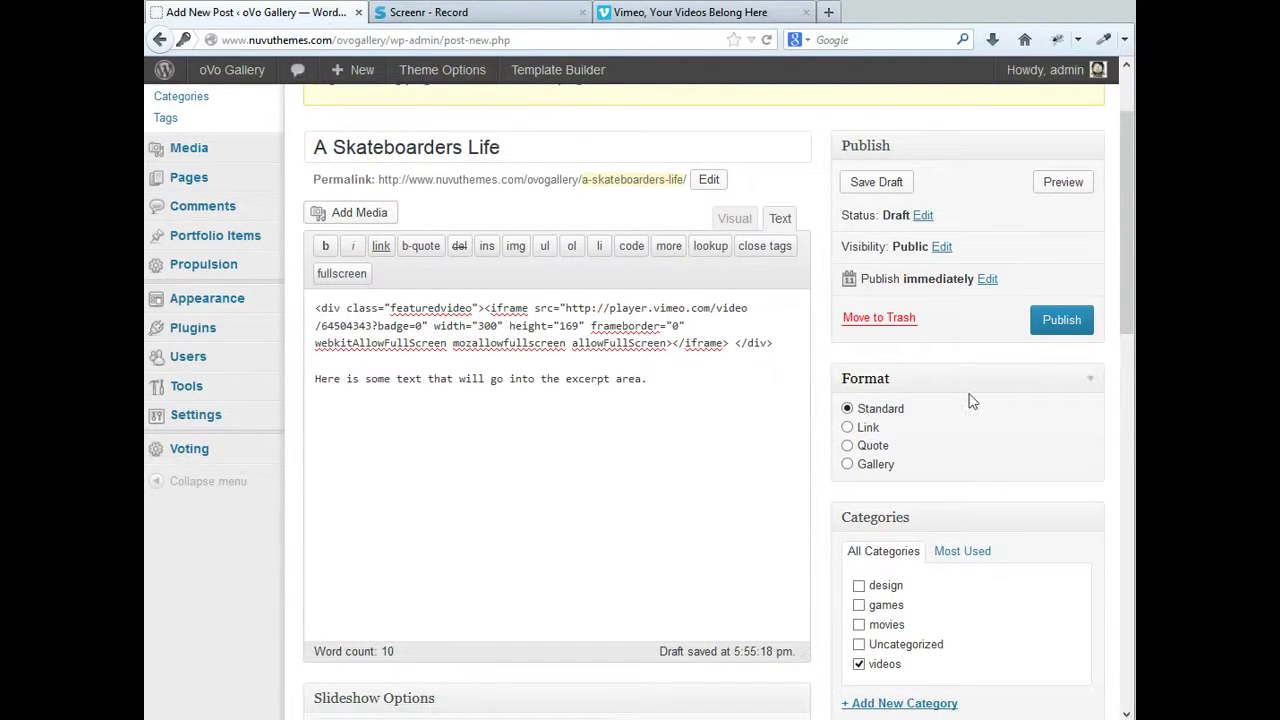
pyautogui.click(1075, 322)
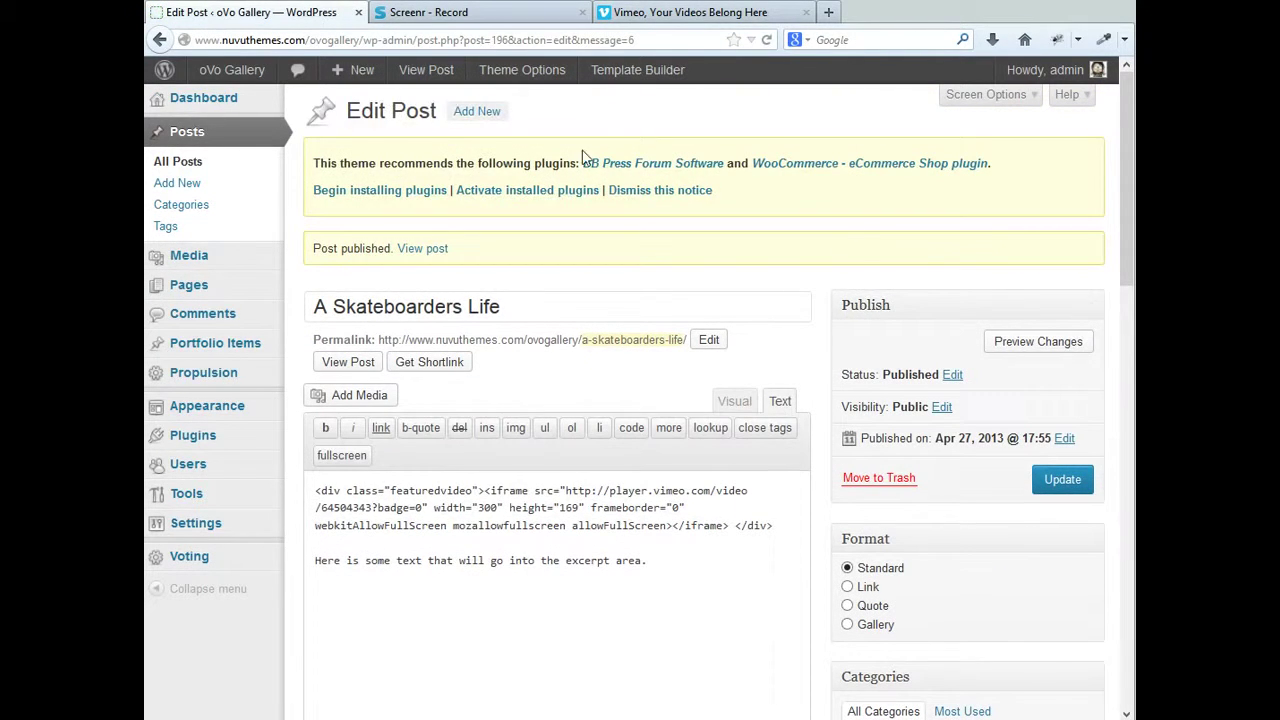
# Open the oVo Gallery site in a new browser tab and go to its Demo 1 gallery page.
pyautogui.moveTo(243, 84)
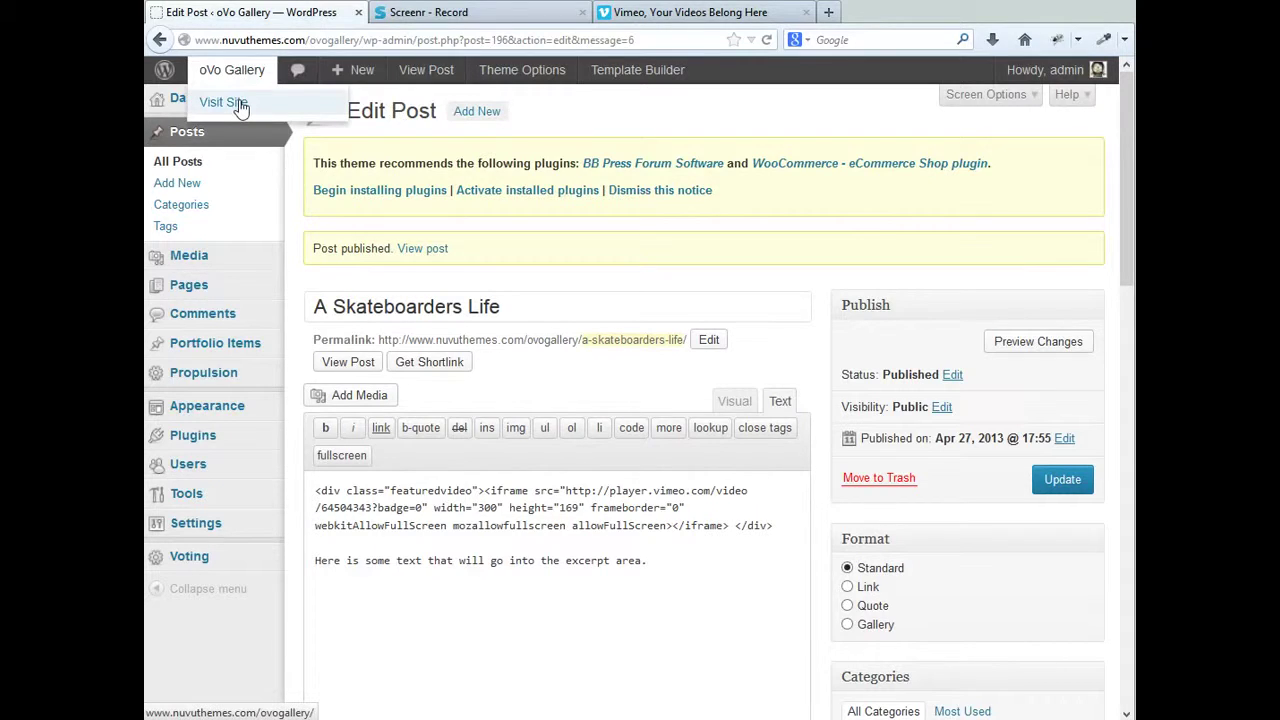
pyautogui.rightClick(240, 105)
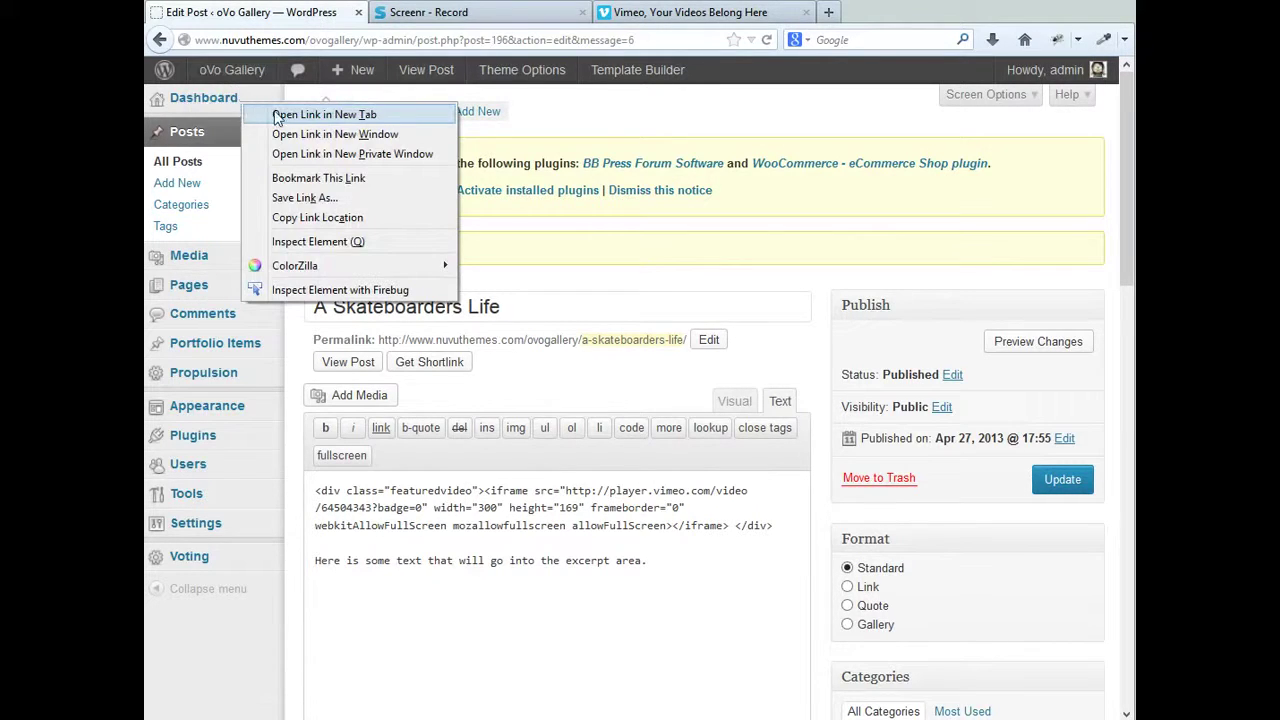
pyautogui.click(282, 118)
pyautogui.click(459, 18)
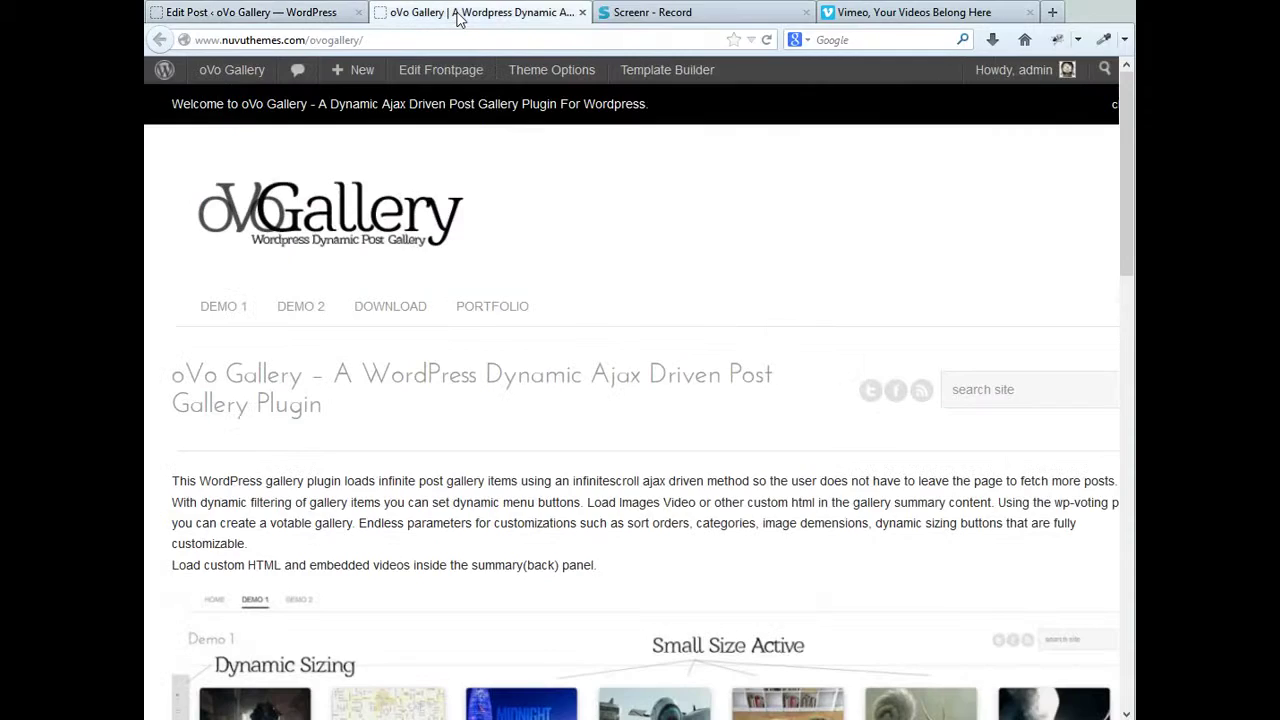
pyautogui.click(218, 311)
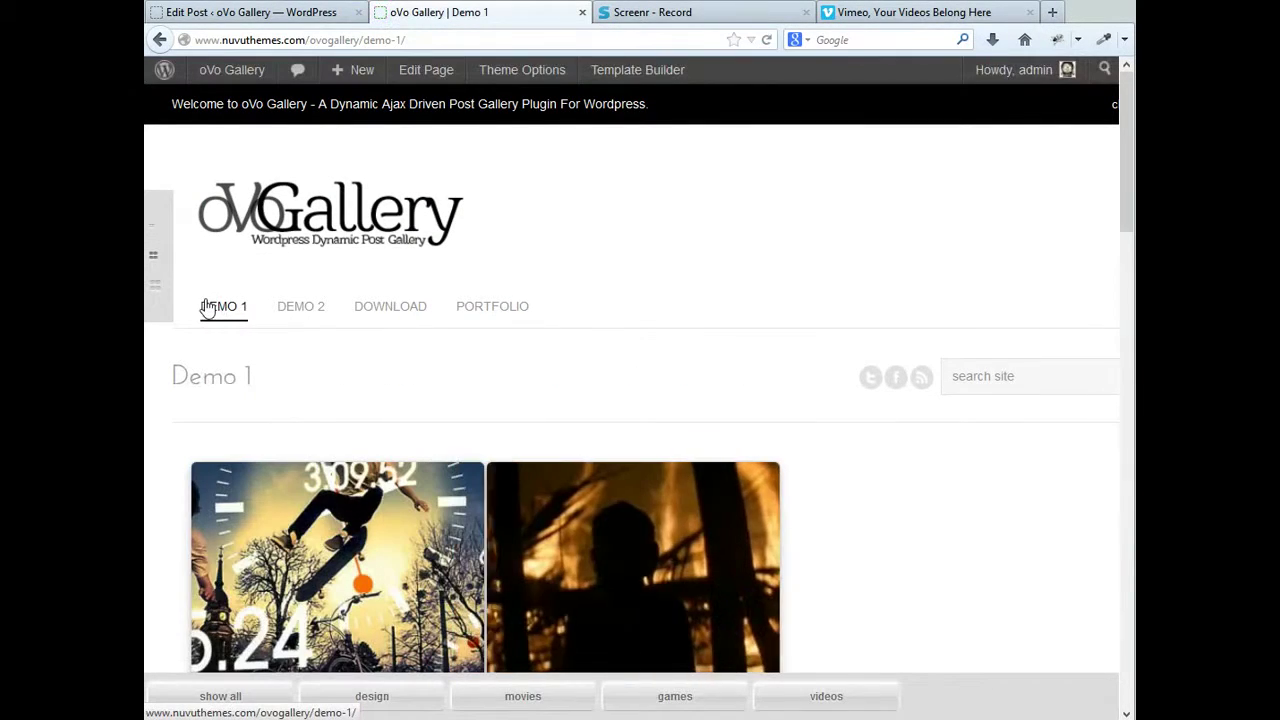
pyautogui.click(300, 314)
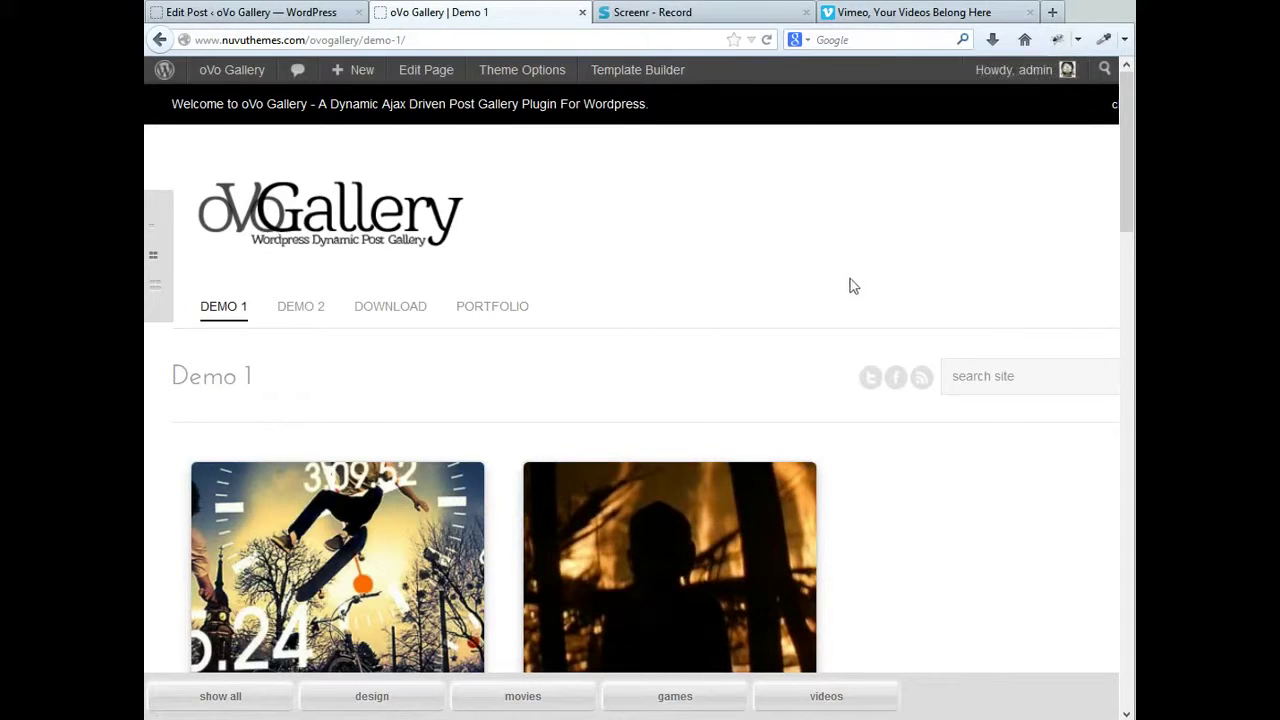
# Show the gallery items at the small size and flip the A Skateboarders Life item to its summary panel.
pyautogui.click(158, 286)
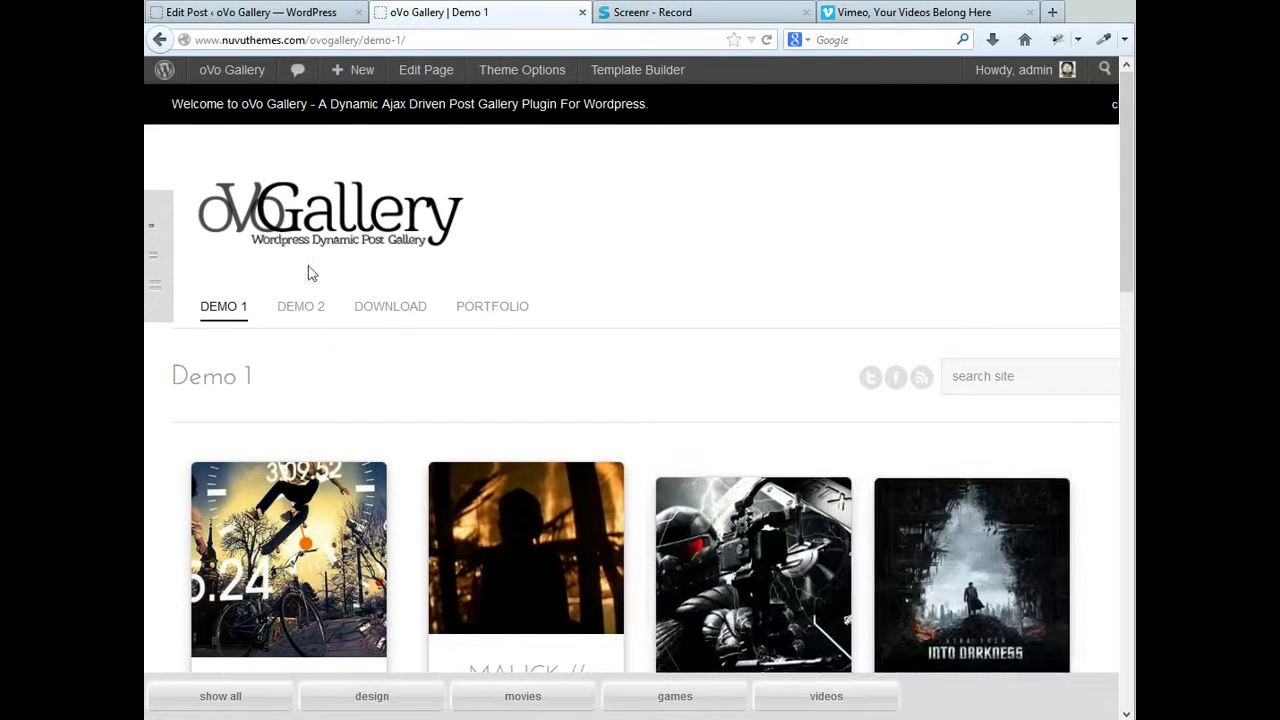
pyautogui.scroll(-2, 603, 373)
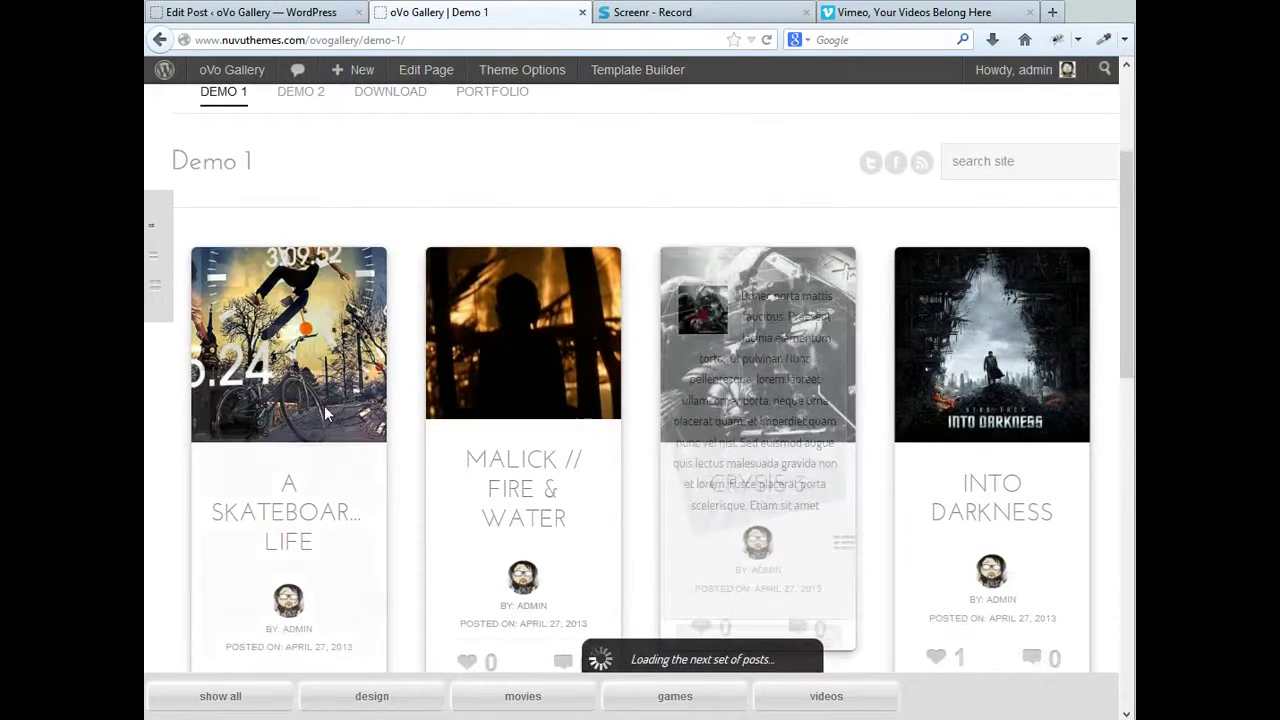
pyautogui.click(381, 598)
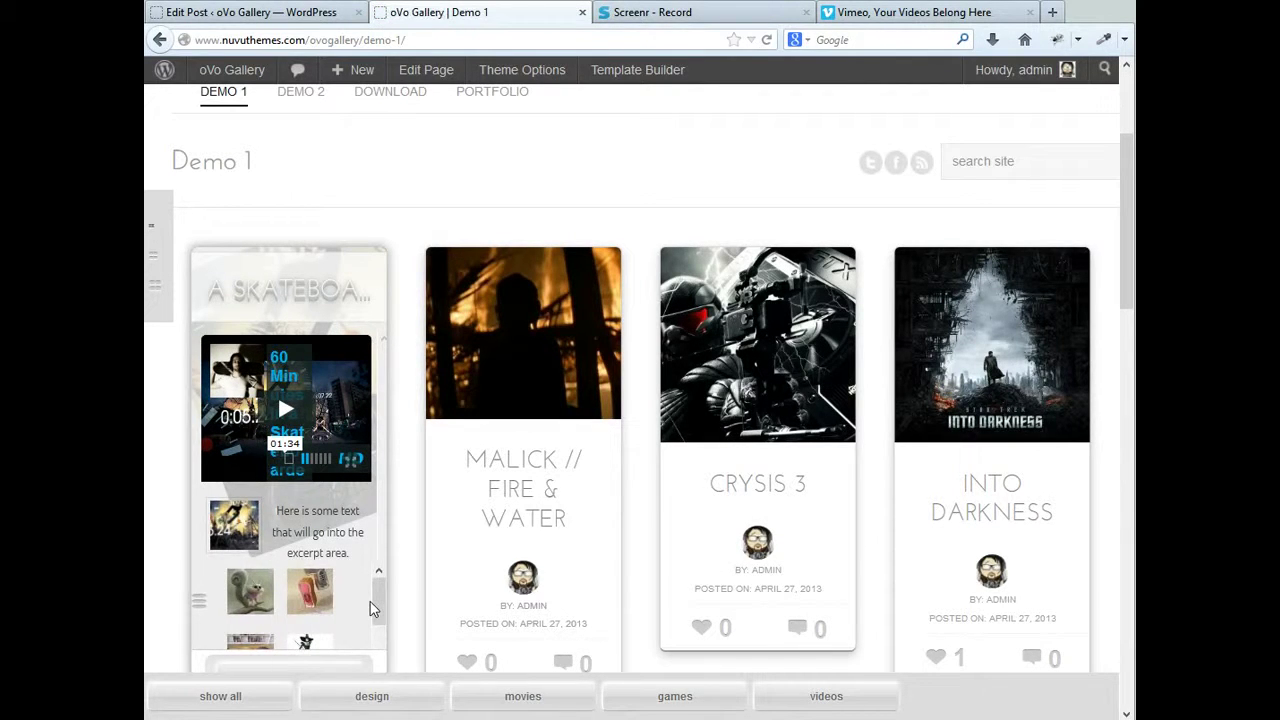